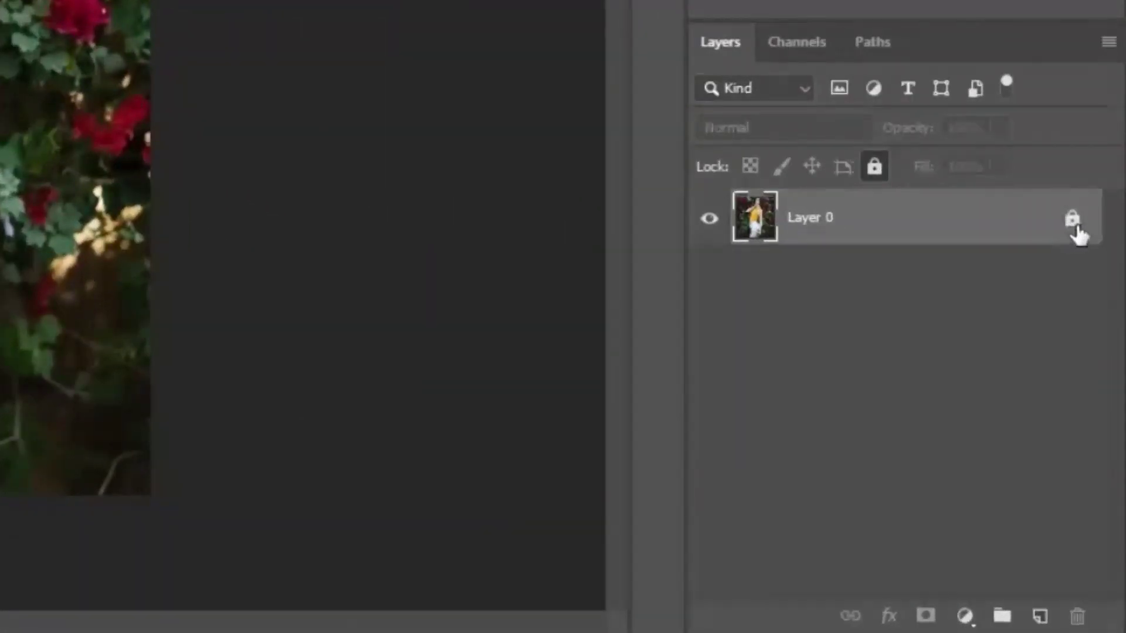
# Unlock Layer 0 and open Replace Color, sampling the woman's yellow top.
pyautogui.click(1076, 228)
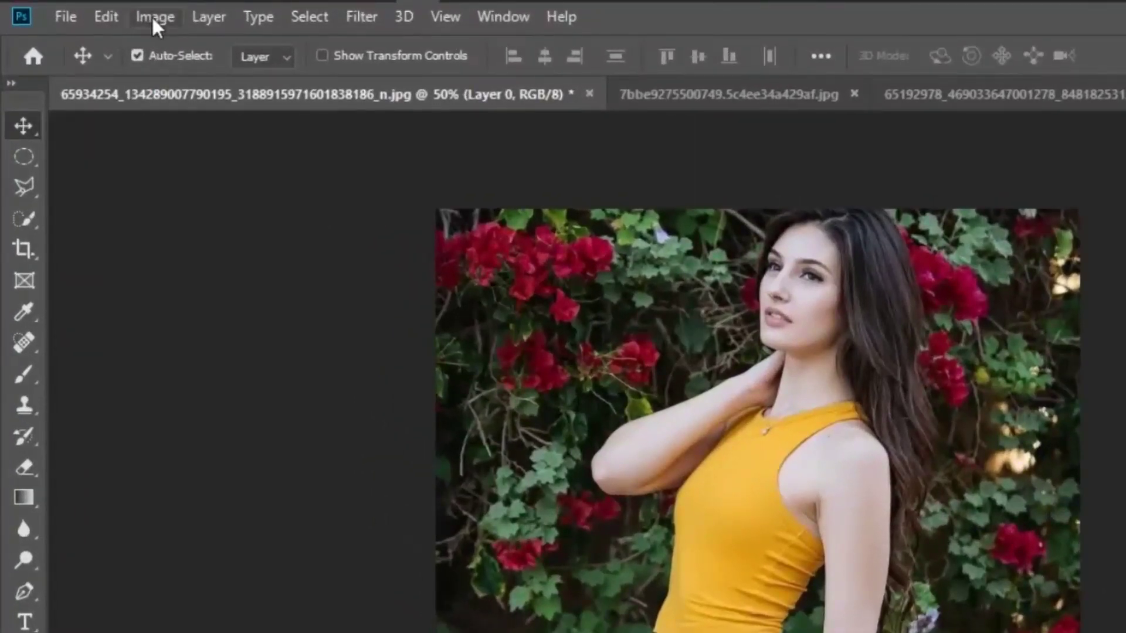
pyautogui.click(153, 18)
pyautogui.moveTo(191, 79)
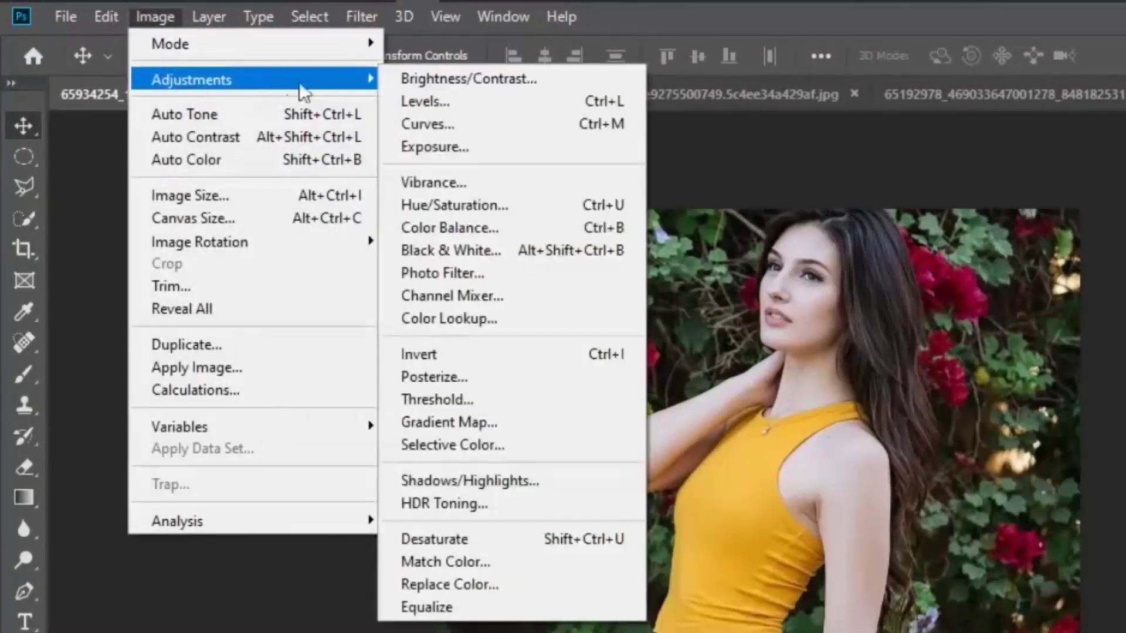
pyautogui.click(480, 584)
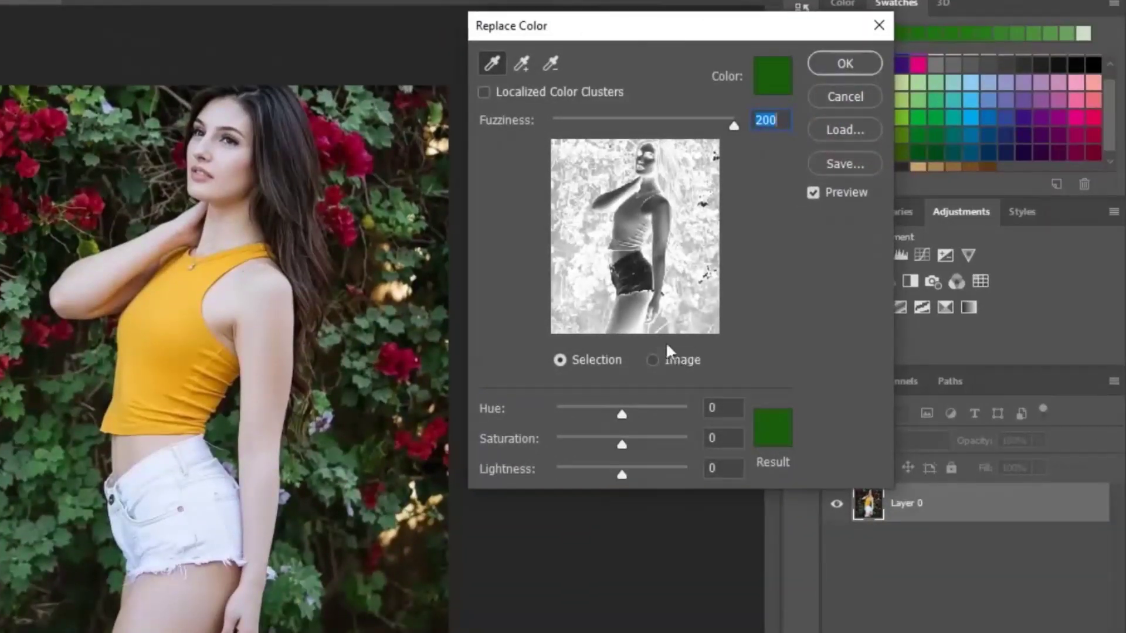
pyautogui.click(684, 360)
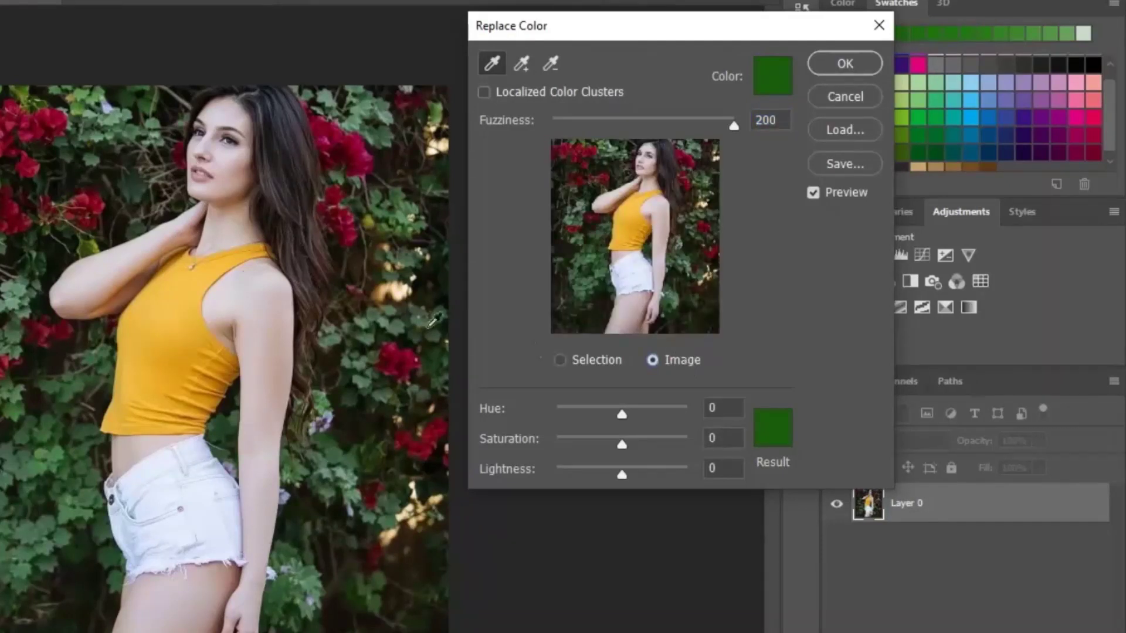
pyautogui.click(173, 324)
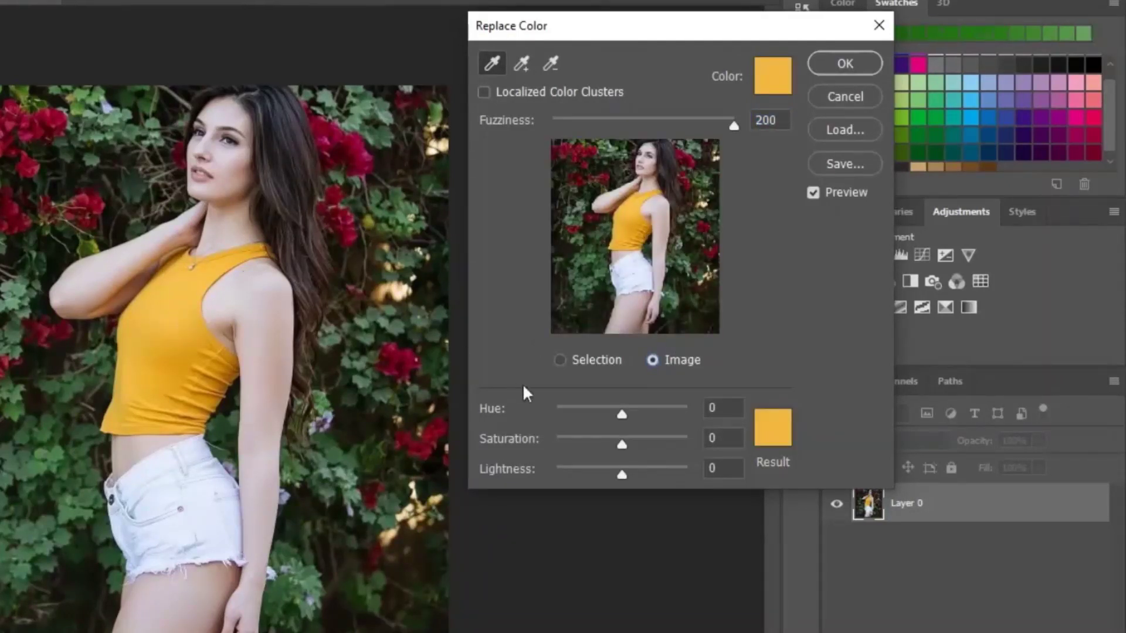
# Set Hue +143 and Saturation -20 to turn the top soft turquoise, then bring up the two-person photo.
pyautogui.moveTo(621, 414); pyautogui.dragTo(566, 407)
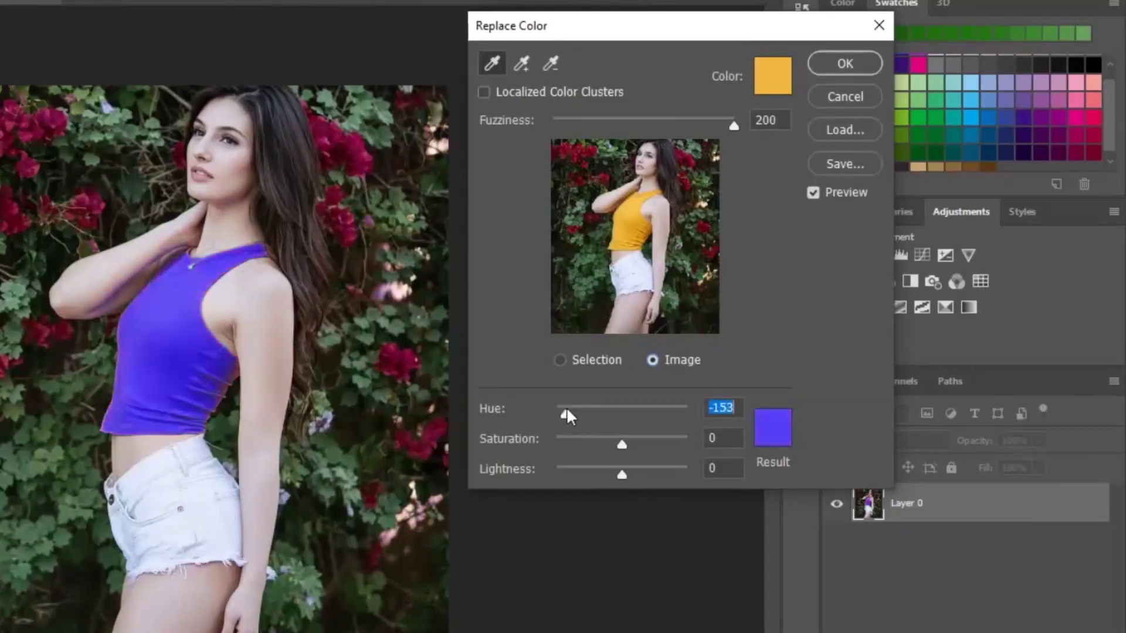
pyautogui.moveTo(566, 407); pyautogui.dragTo(674, 411)
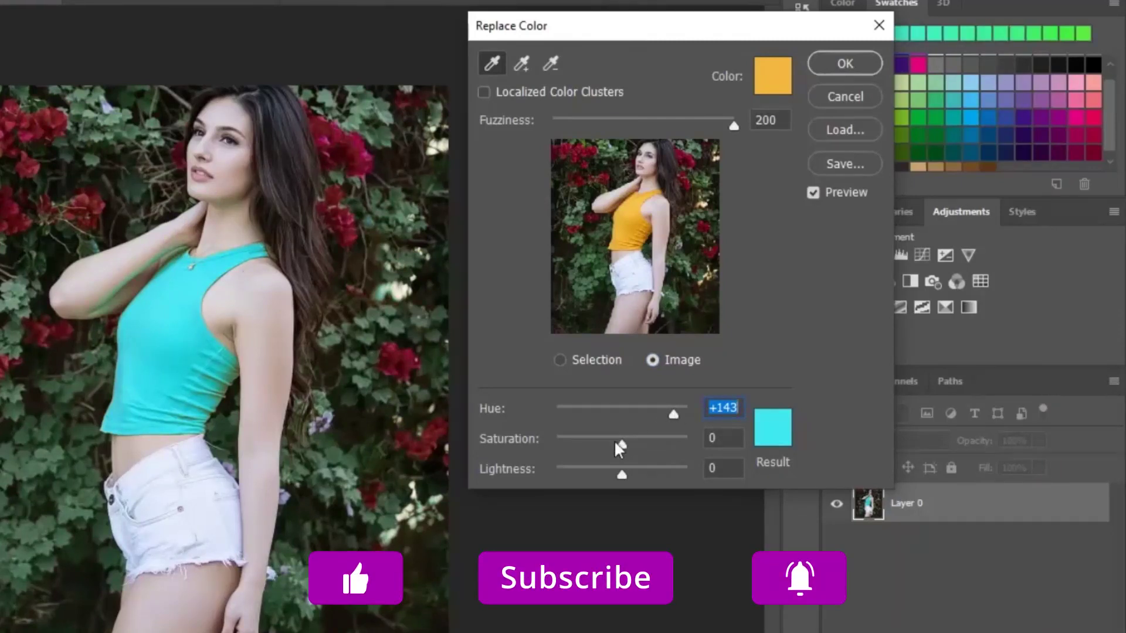
pyautogui.moveTo(615, 443); pyautogui.dragTo(610, 445)
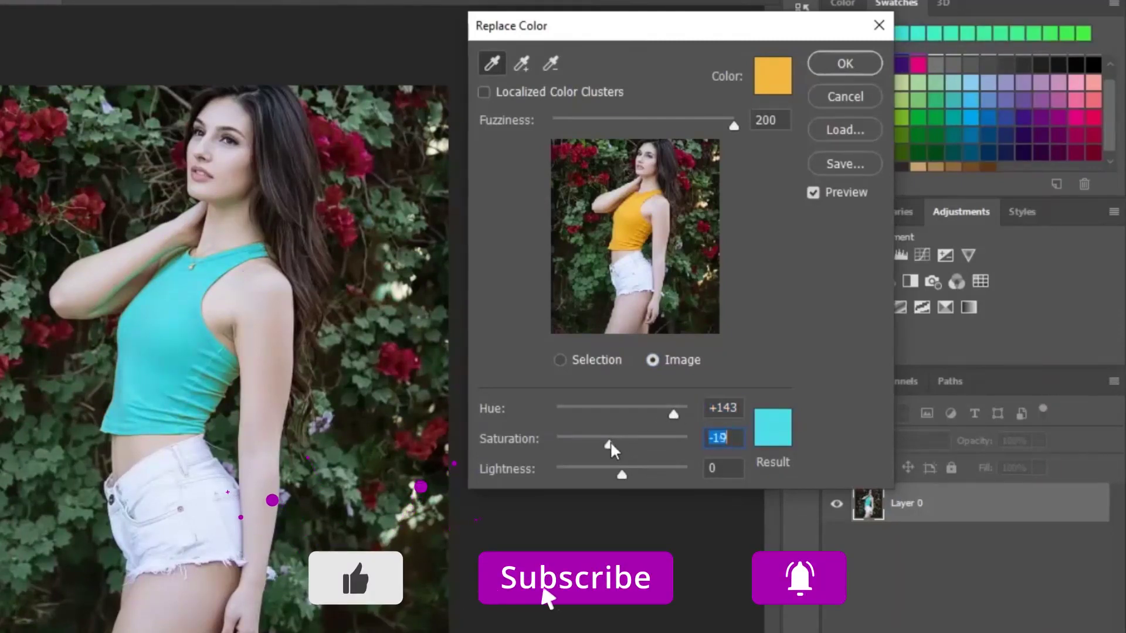
pyautogui.moveTo(610, 444); pyautogui.dragTo(610, 444)
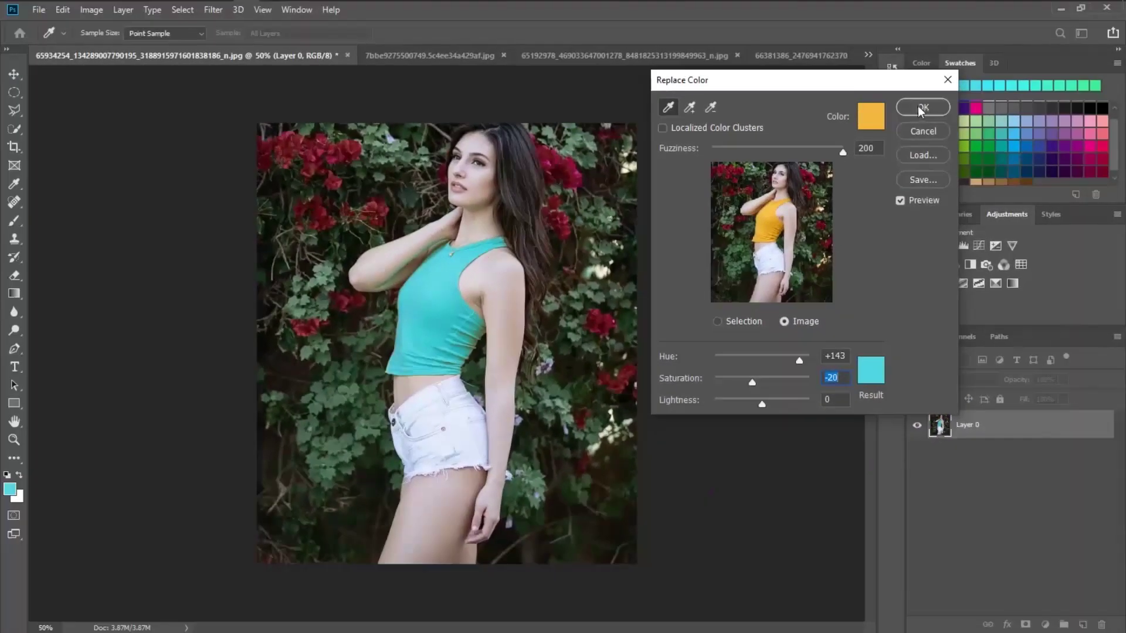
pyautogui.click(921, 108)
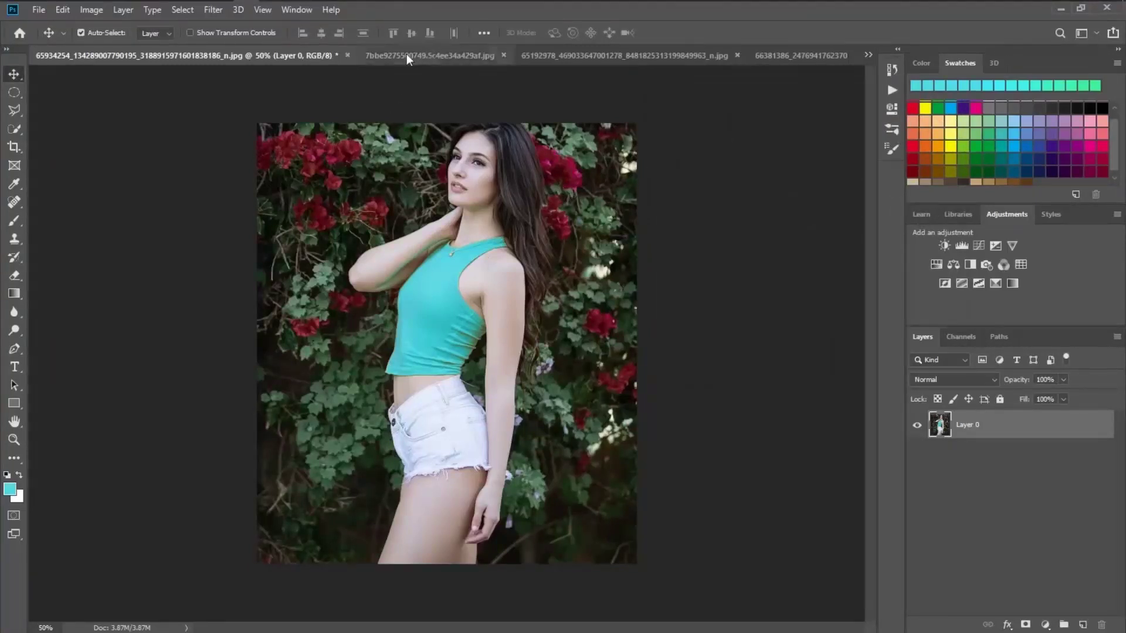
pyautogui.click(425, 54)
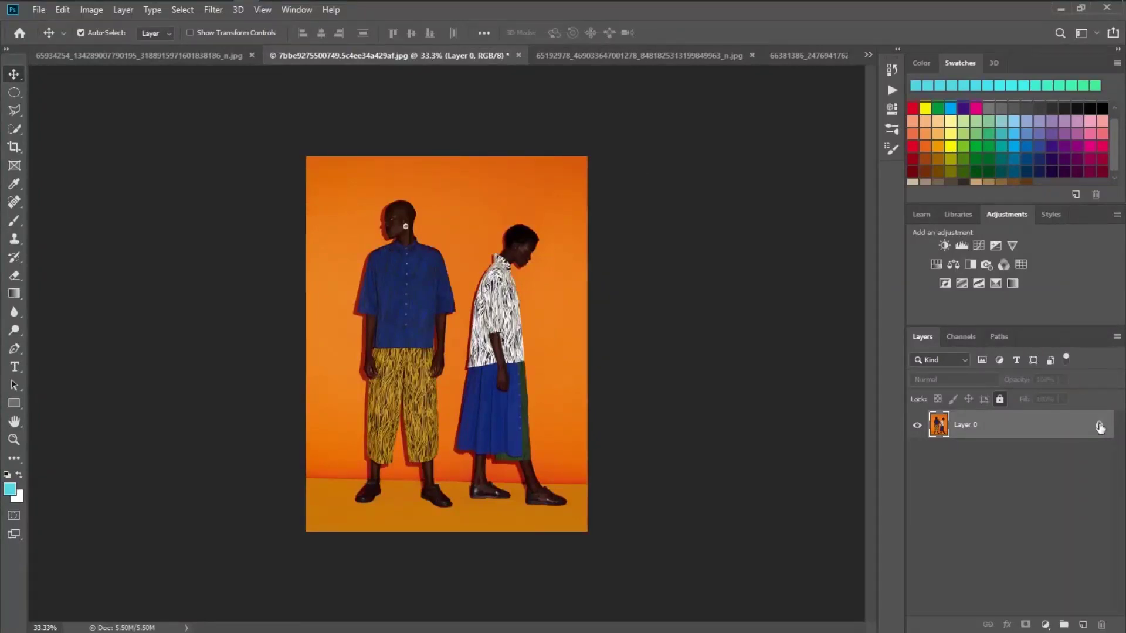
# Unlock Layer 0 and open Replace Color, sampling the man's blue shirt.
pyautogui.click(1099, 428)
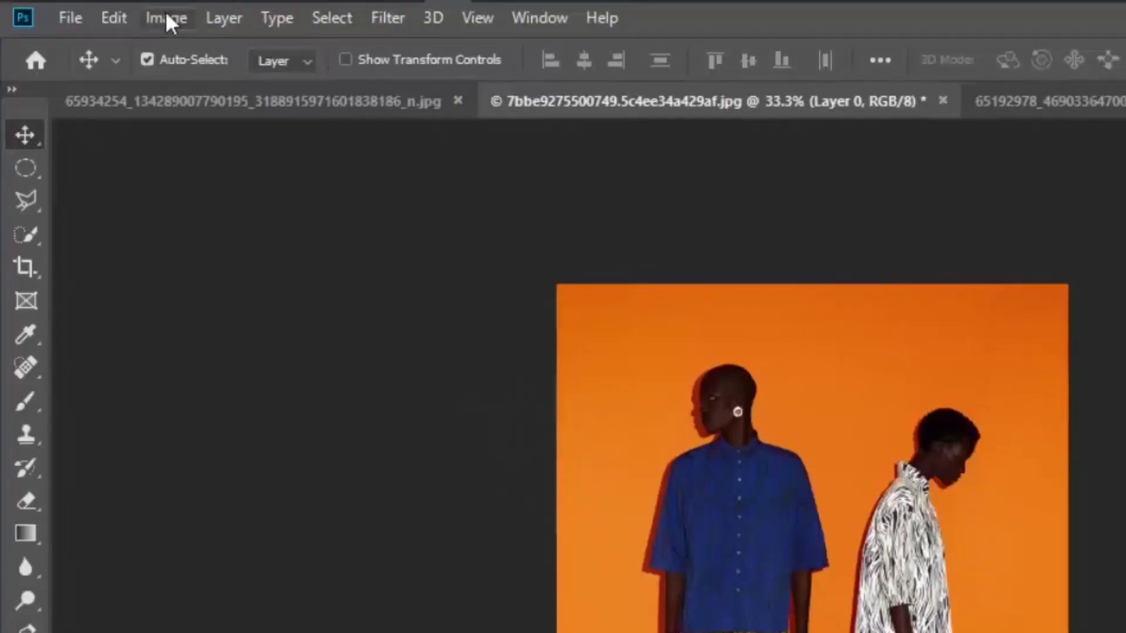
pyautogui.click(166, 18)
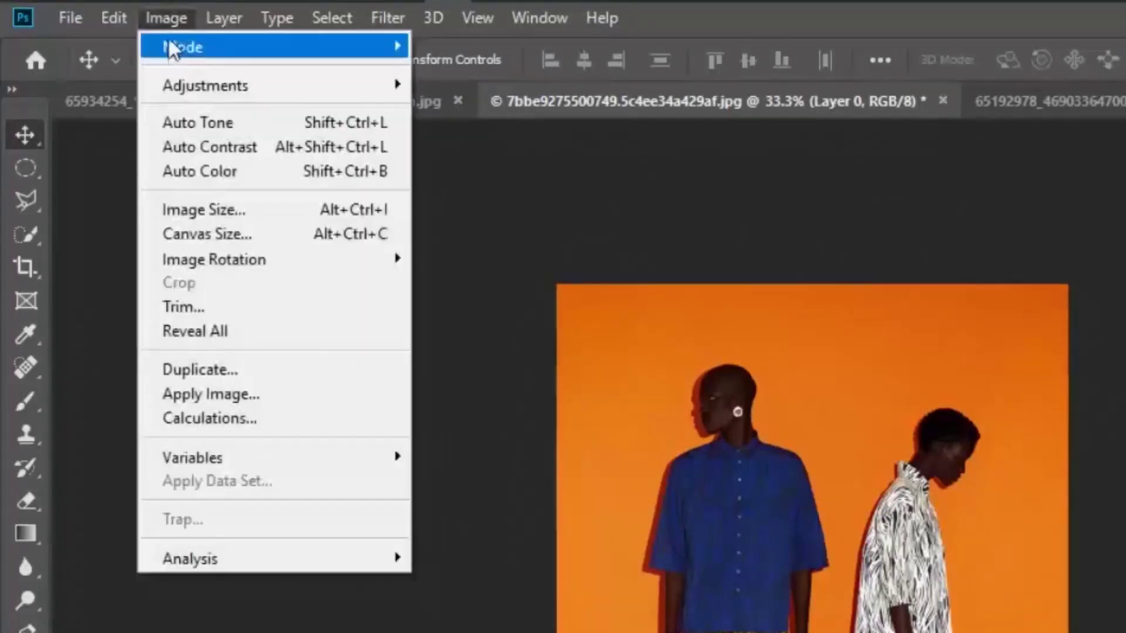
pyautogui.moveTo(169, 66)
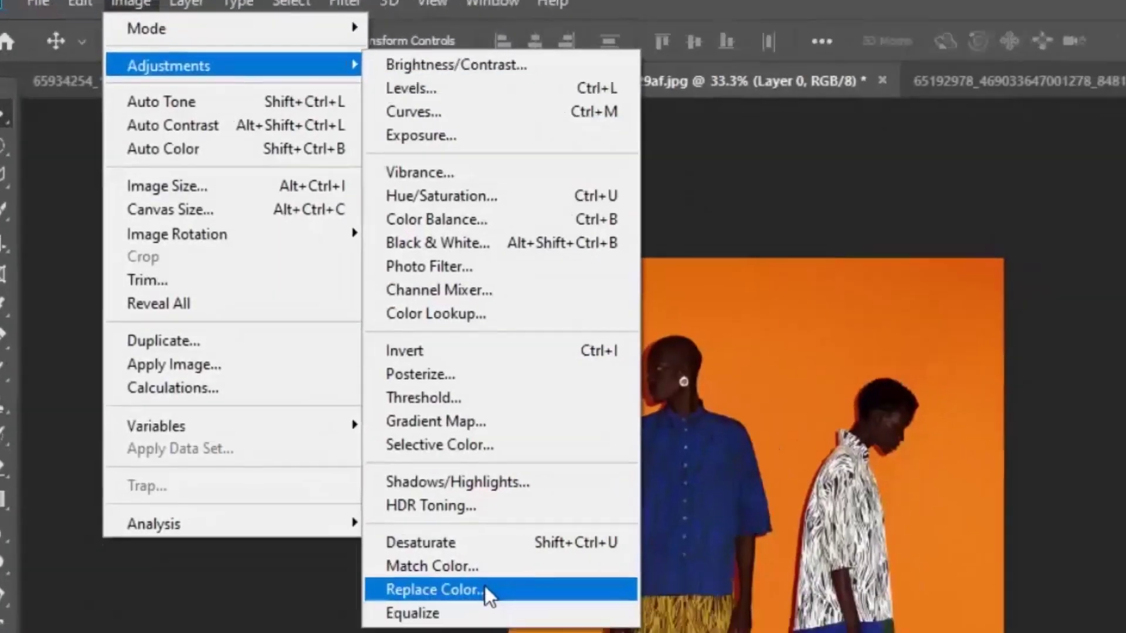
pyautogui.click(522, 625)
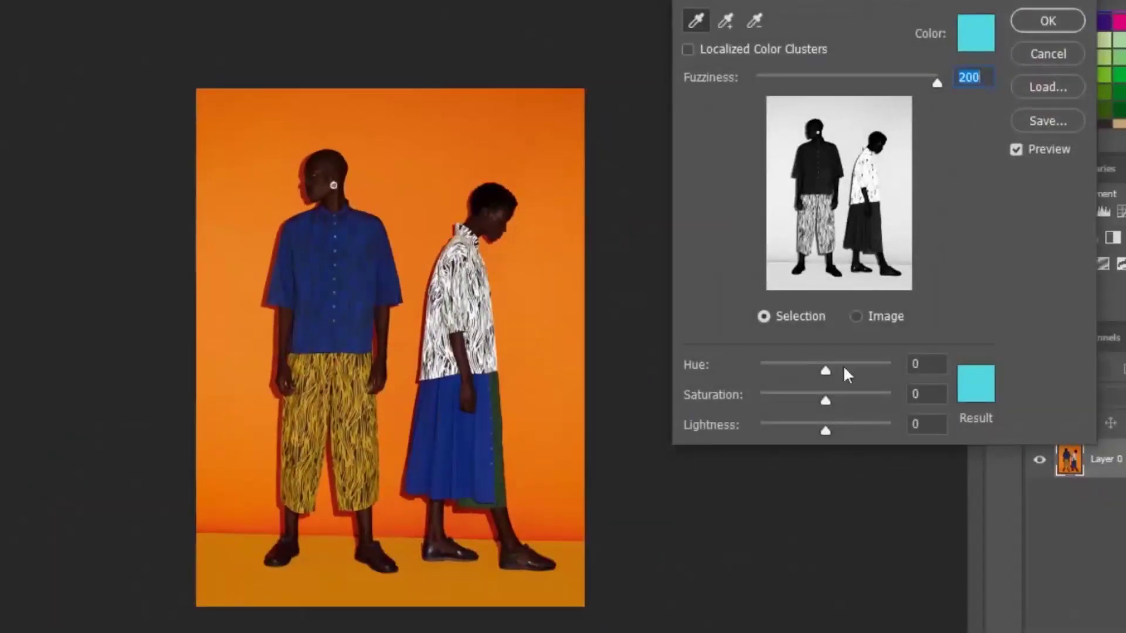
pyautogui.click(872, 317)
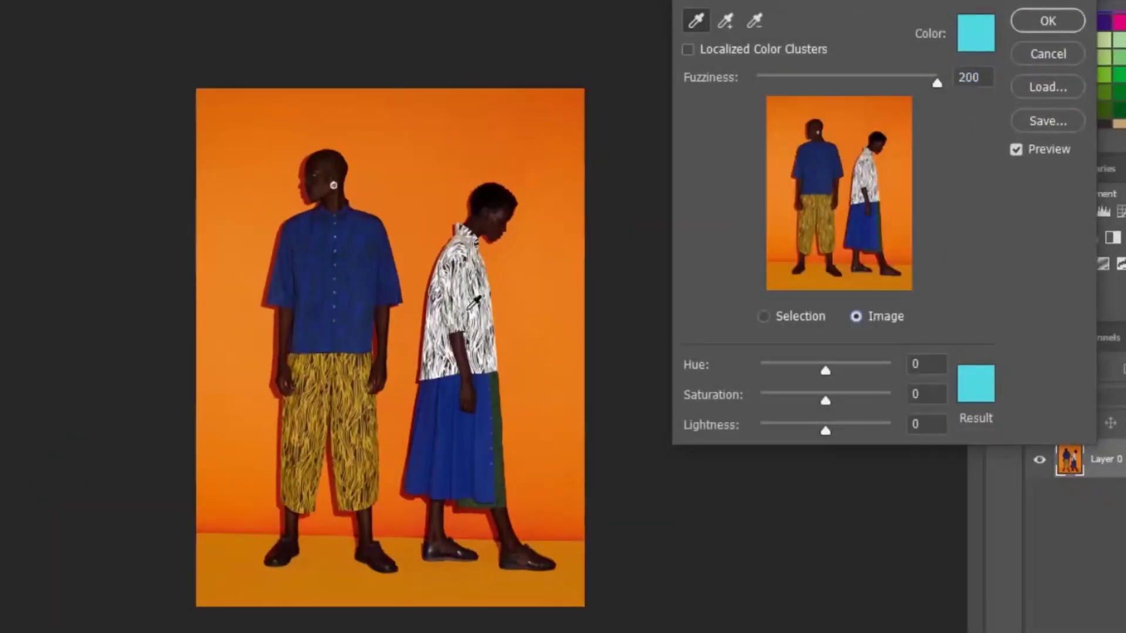
pyautogui.click(358, 296)
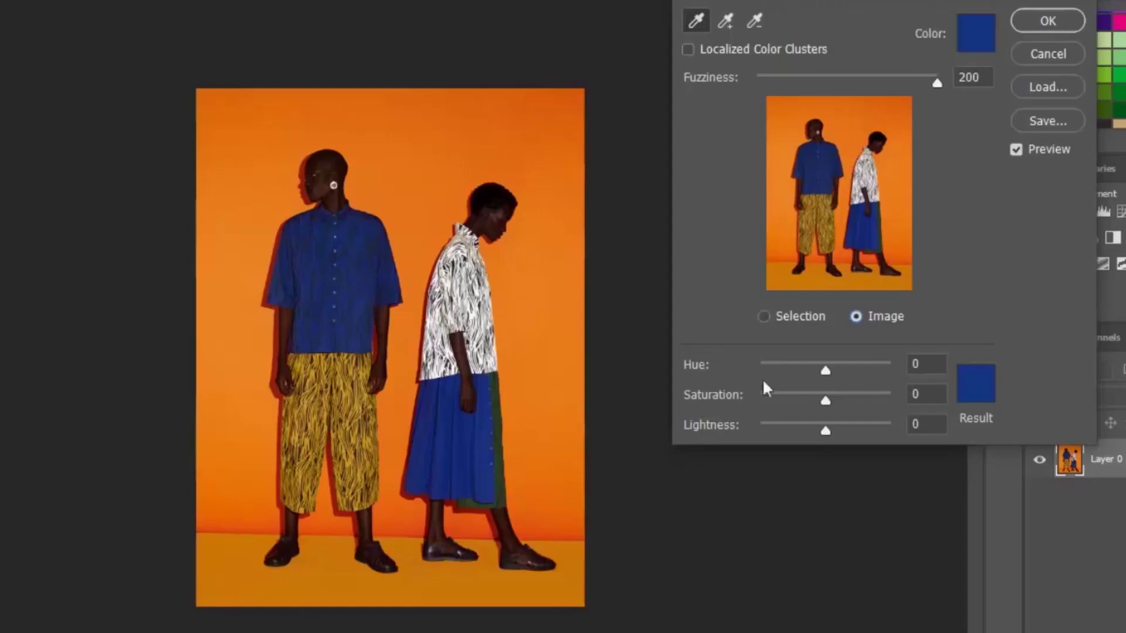
# Raise Lightness to +100 so the blue shirt and skirt turn white, and apply.
pyautogui.moveTo(826, 371); pyautogui.dragTo(776, 370)
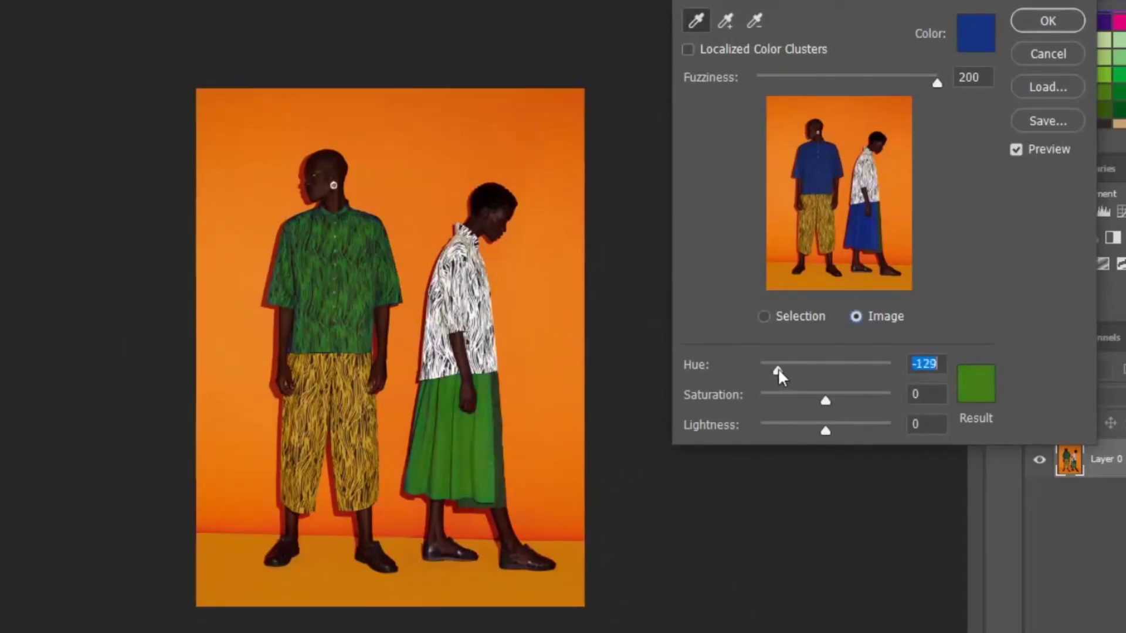
pyautogui.moveTo(825, 431); pyautogui.dragTo(892, 434)
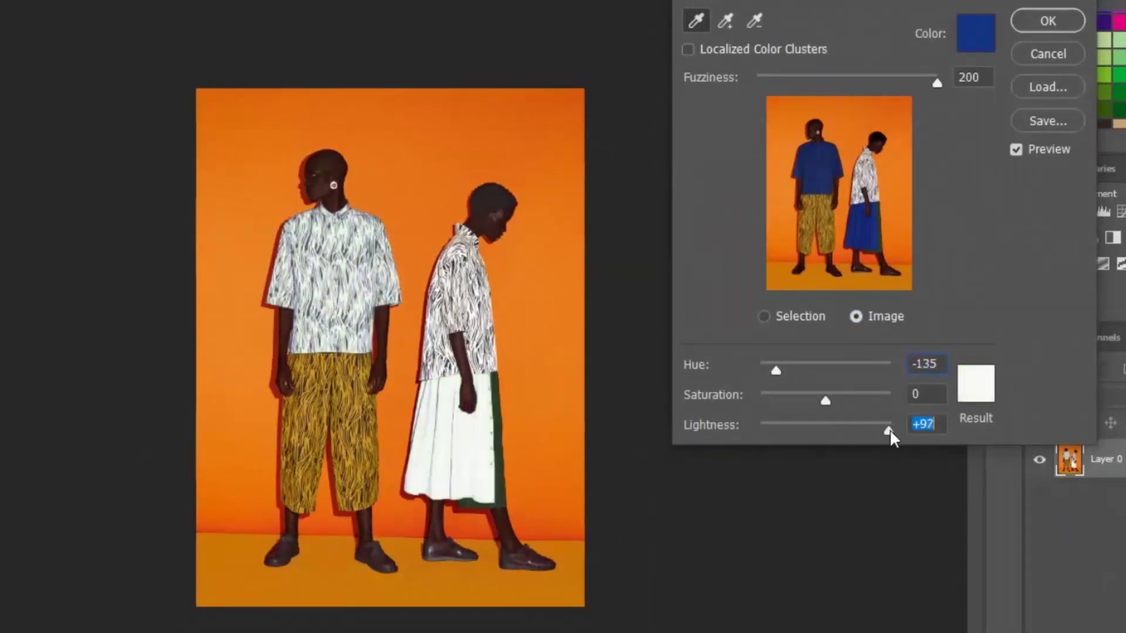
pyautogui.moveTo(893, 433); pyautogui.dragTo(823, 429)
pyautogui.moveTo(781, 372)
pyautogui.mouseDown()
pyautogui.moveTo(898, 371)
pyautogui.moveTo(886, 369)
pyautogui.mouseUp()
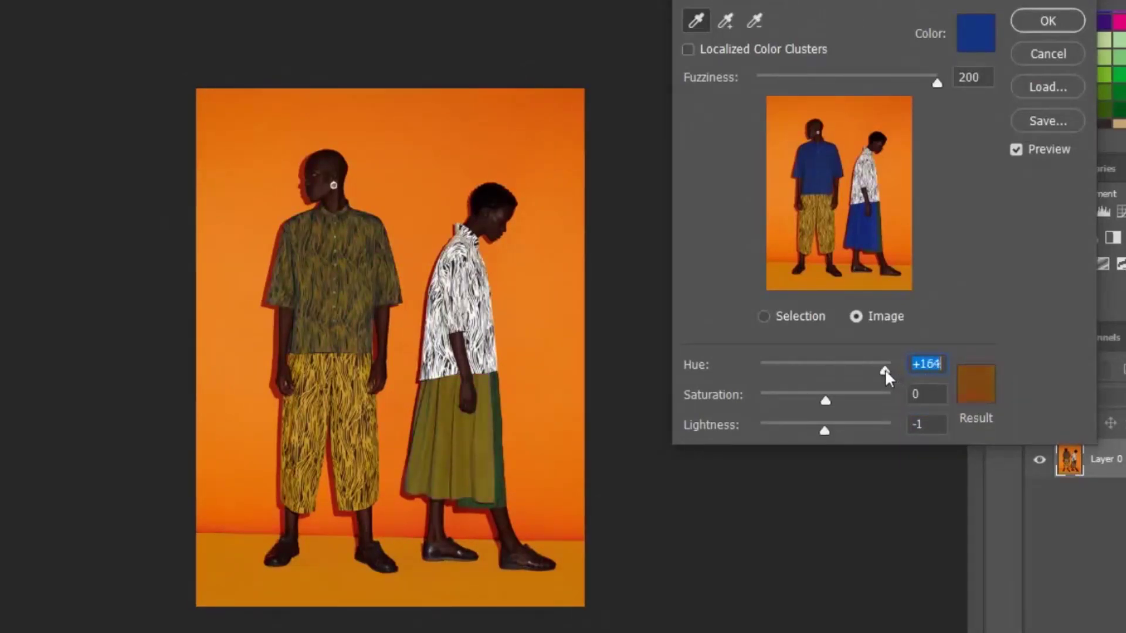
pyautogui.moveTo(824, 433); pyautogui.dragTo(895, 427)
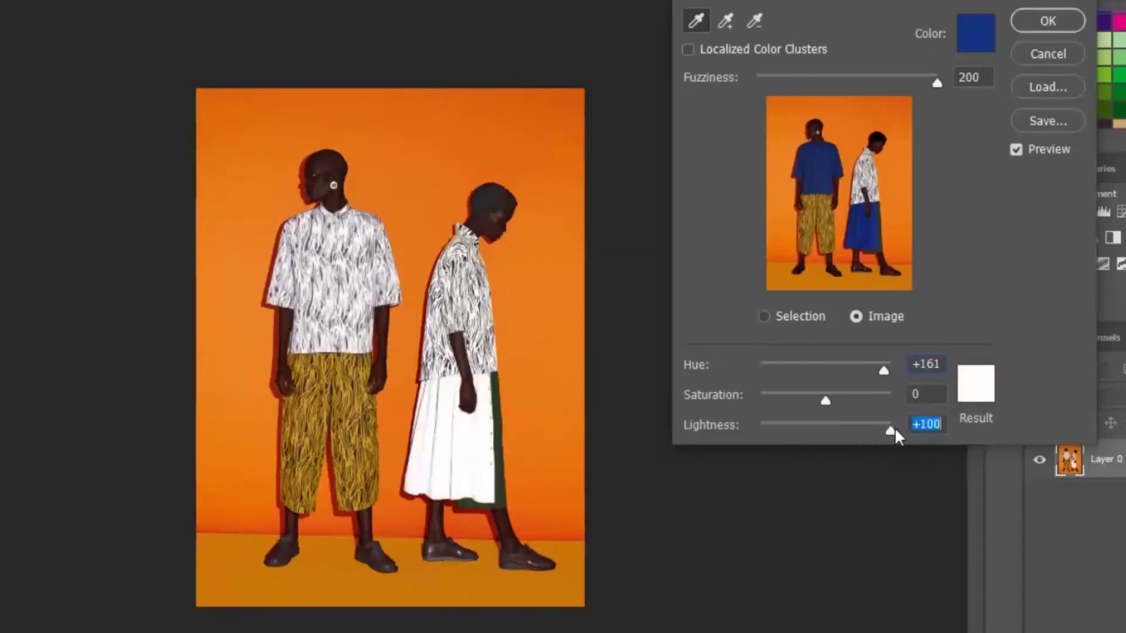
pyautogui.moveTo(828, 402); pyautogui.dragTo(836, 400)
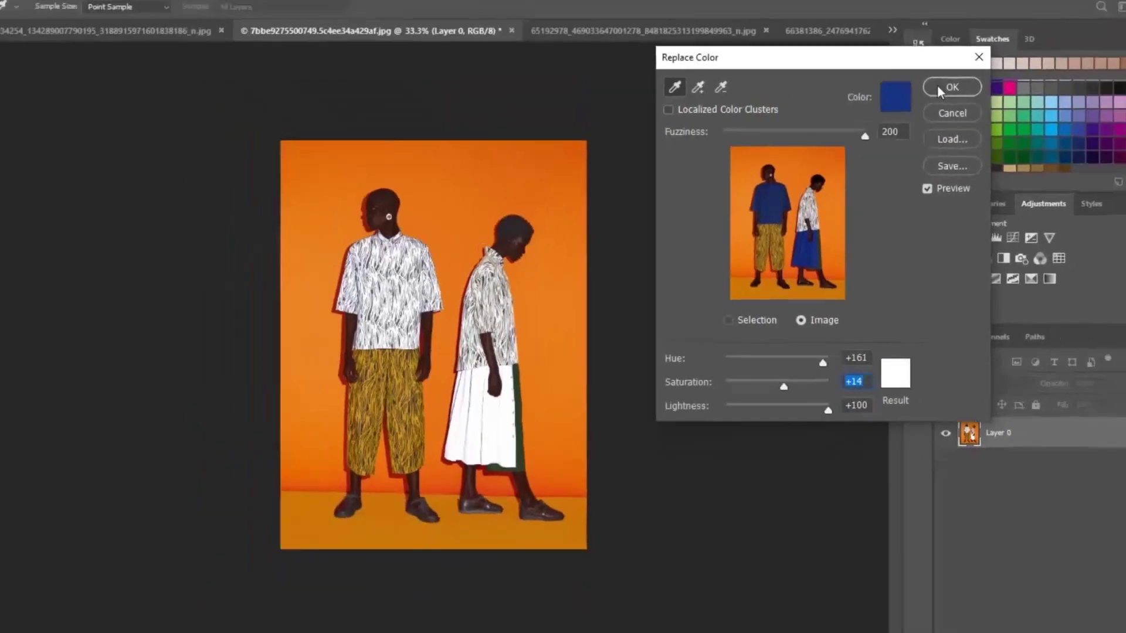
pyautogui.click(953, 46)
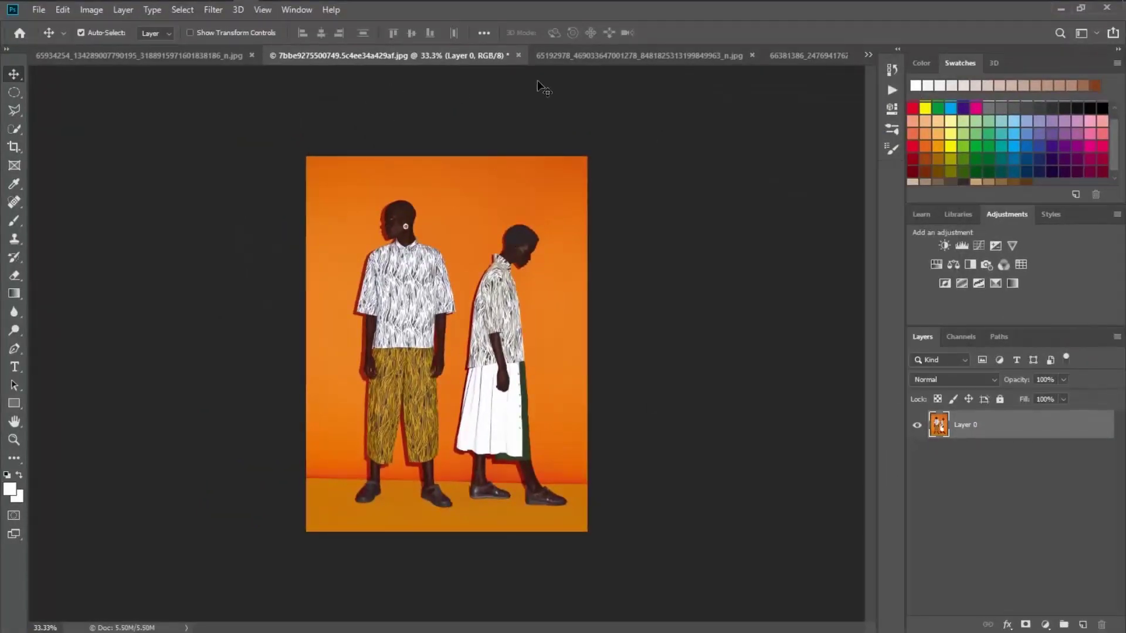
# On the painted-hands photo, unlock Background and sample the red paint in Replace Color.
pyautogui.click(590, 65)
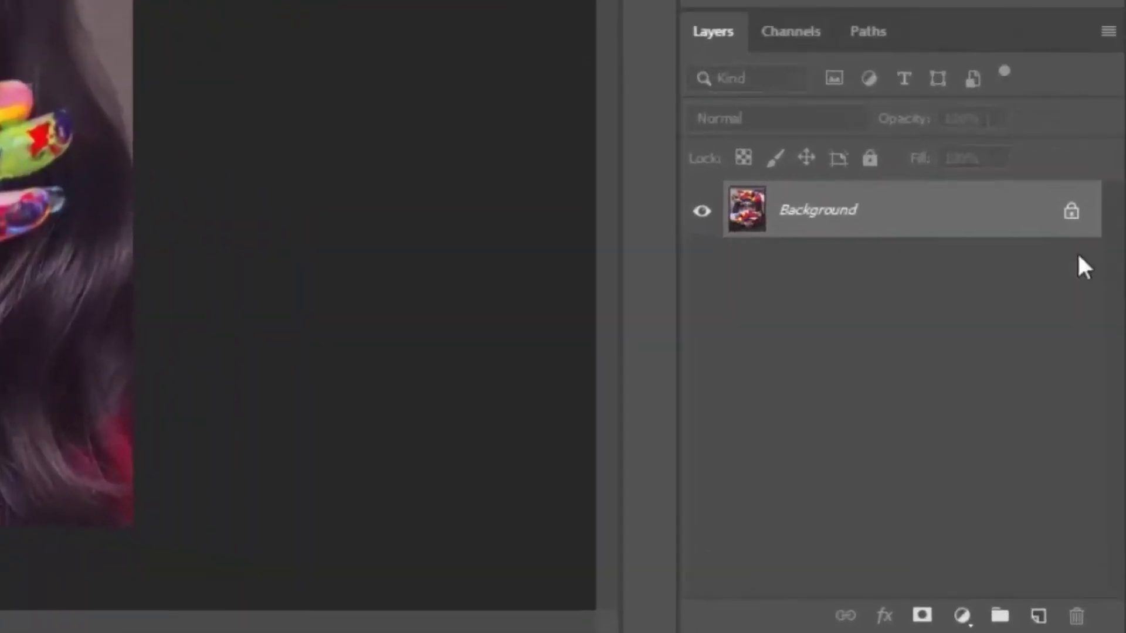
pyautogui.click(1074, 227)
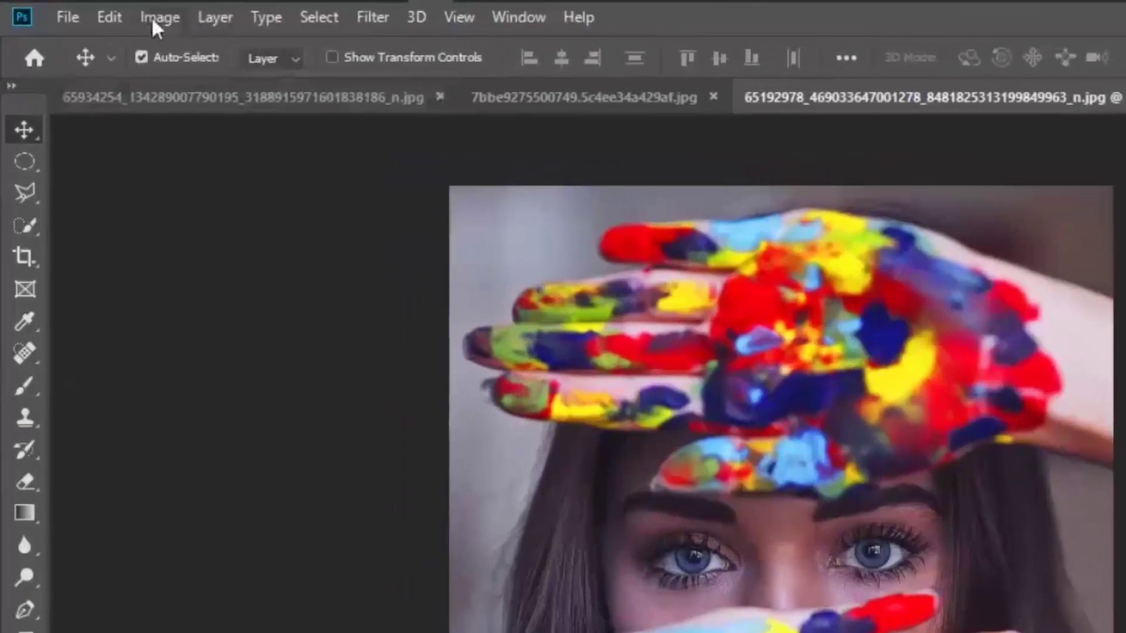
pyautogui.click(148, 16)
pyautogui.moveTo(197, 82)
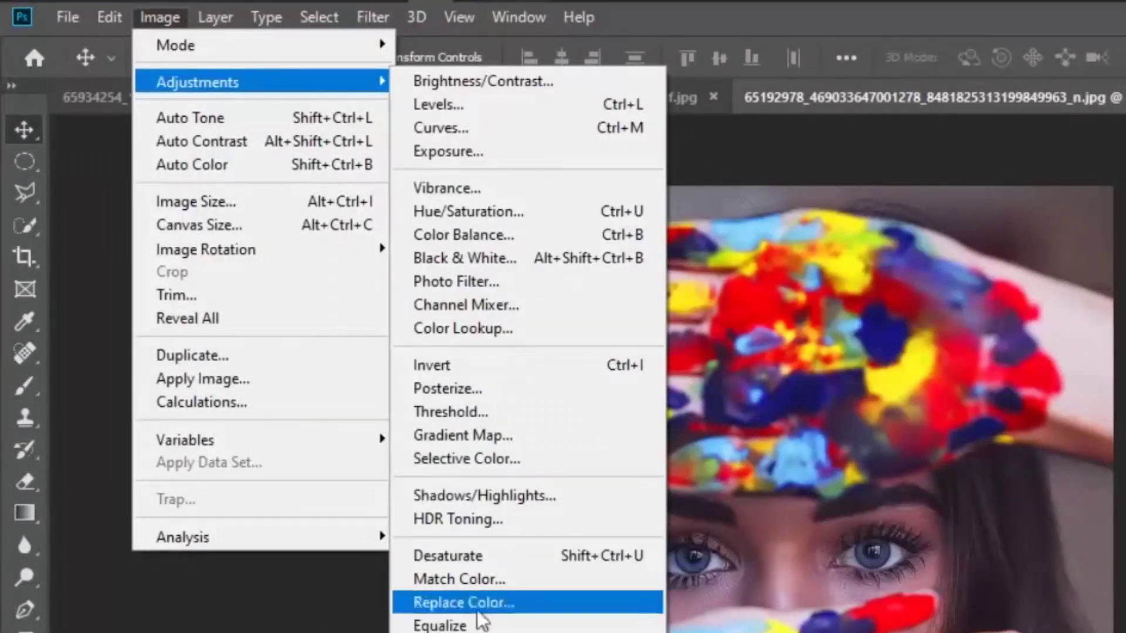
pyautogui.click(501, 610)
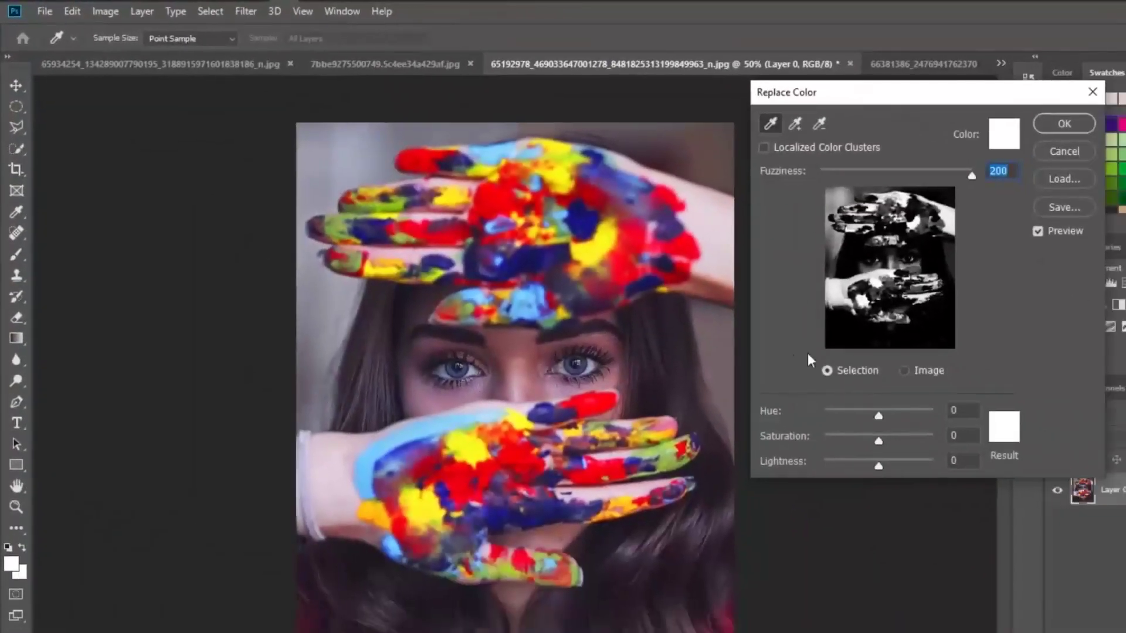
pyautogui.click(917, 367)
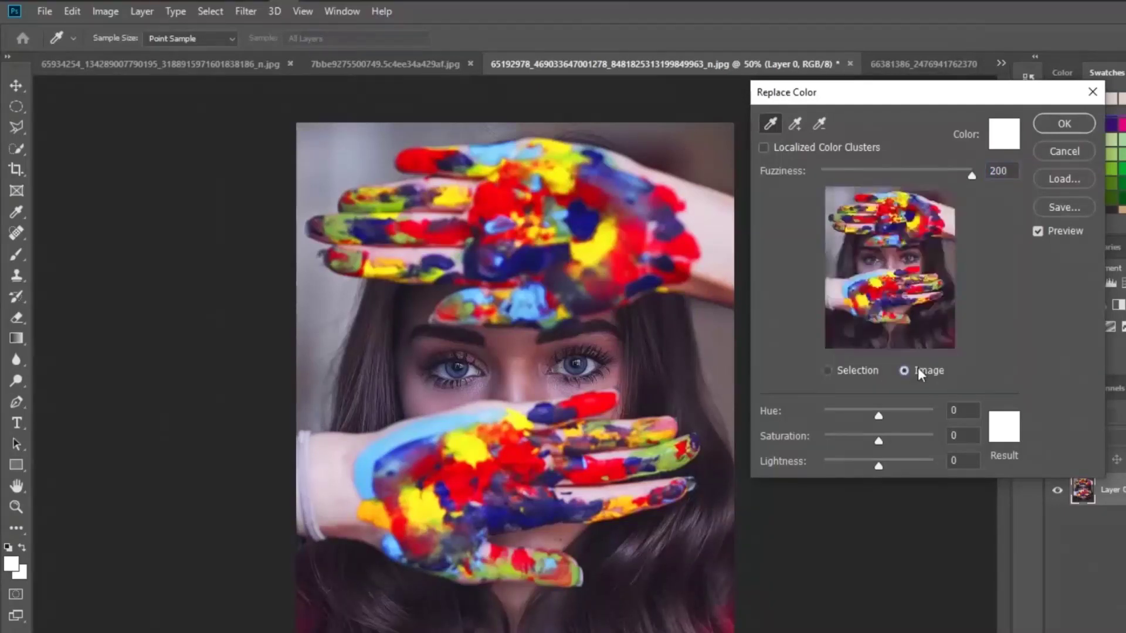
pyautogui.click(504, 201)
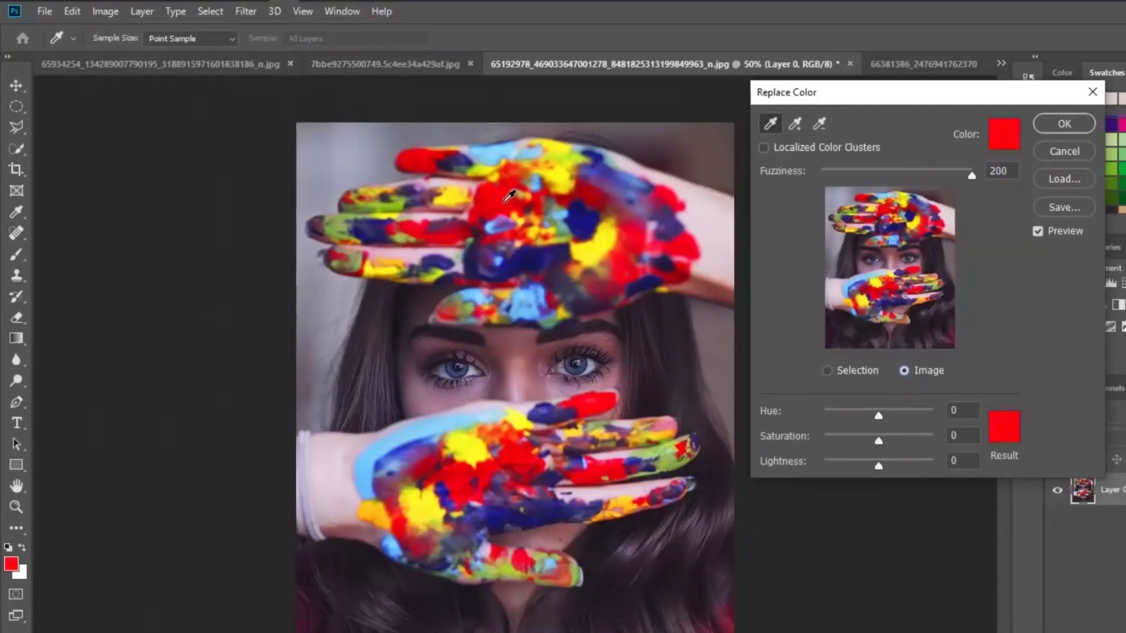
# Shift the red paint's hue to hot pink, then bring up the headband portrait.
pyautogui.moveTo(880, 413); pyautogui.dragTo(871, 413)
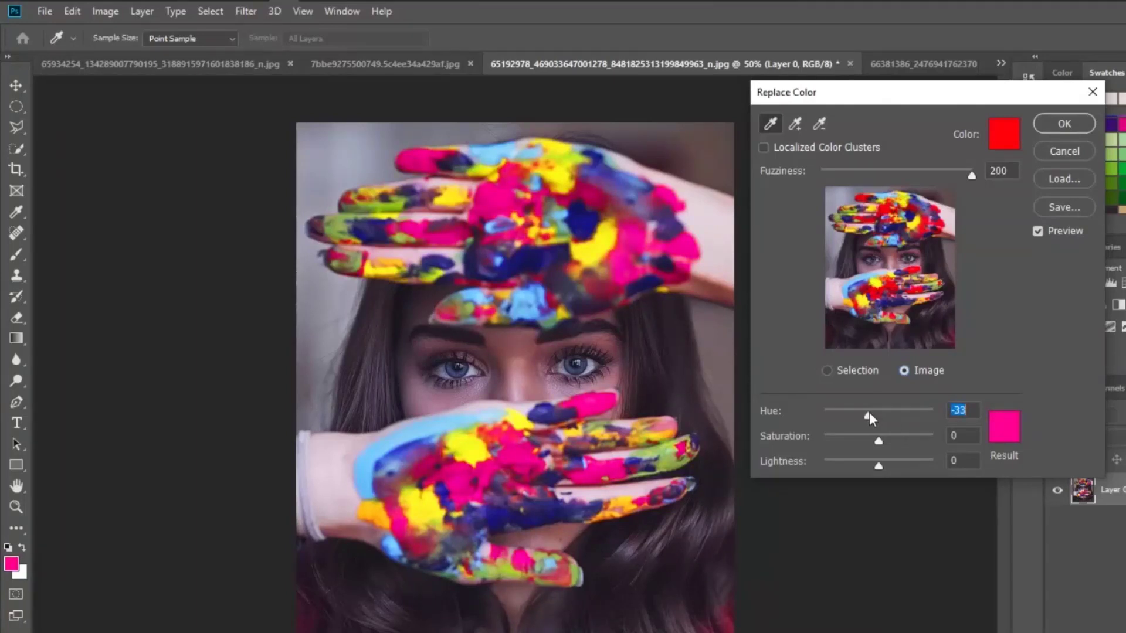
pyautogui.click(1057, 127)
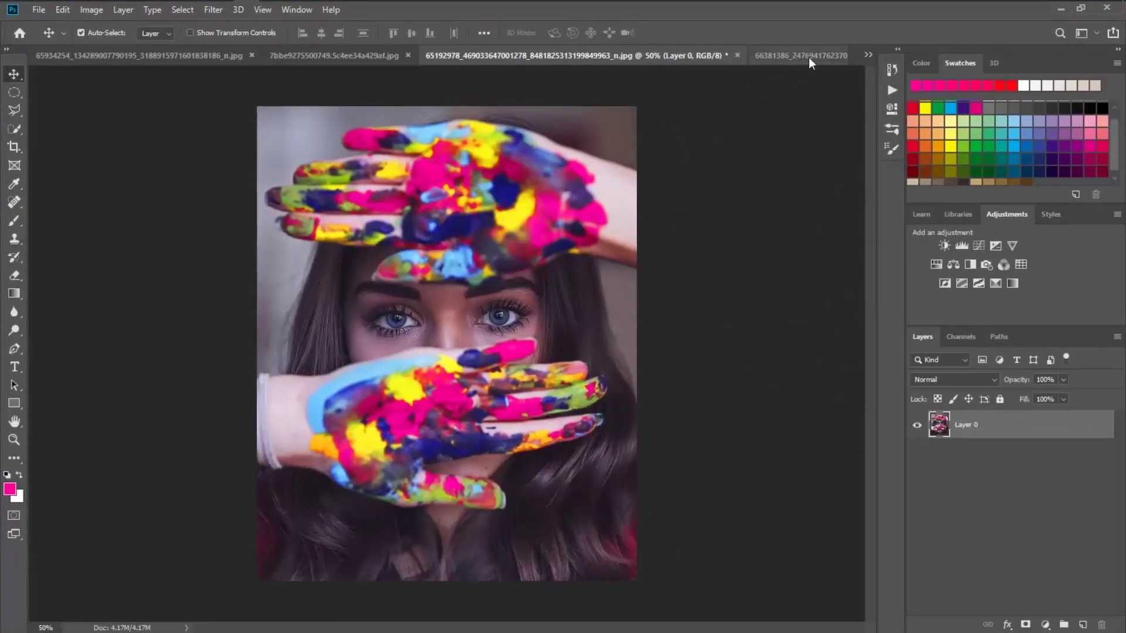
pyautogui.click(808, 58)
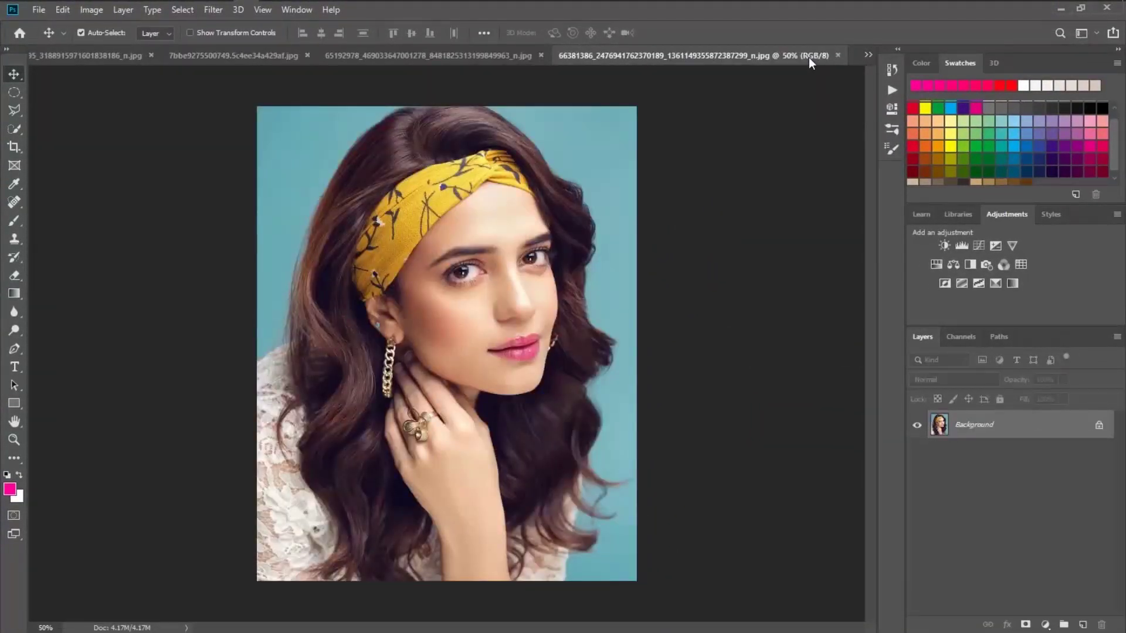
# Unlock Background and open Replace Color, sampling the headband's yellow.
pyautogui.click(1098, 427)
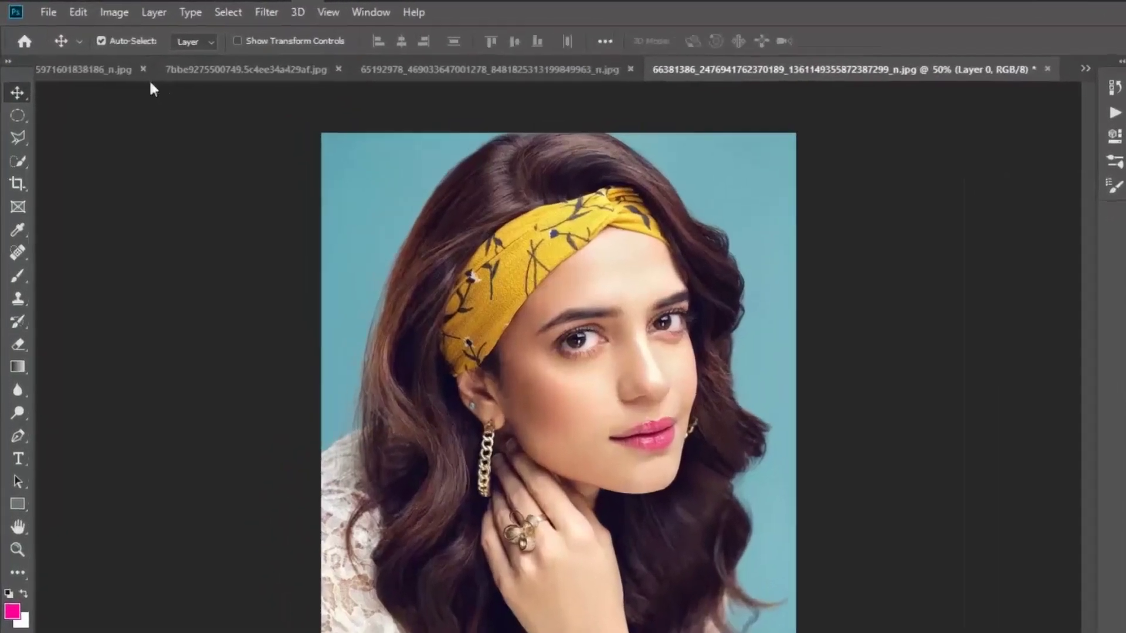
pyautogui.click(114, 12)
pyautogui.moveTo(183, 76)
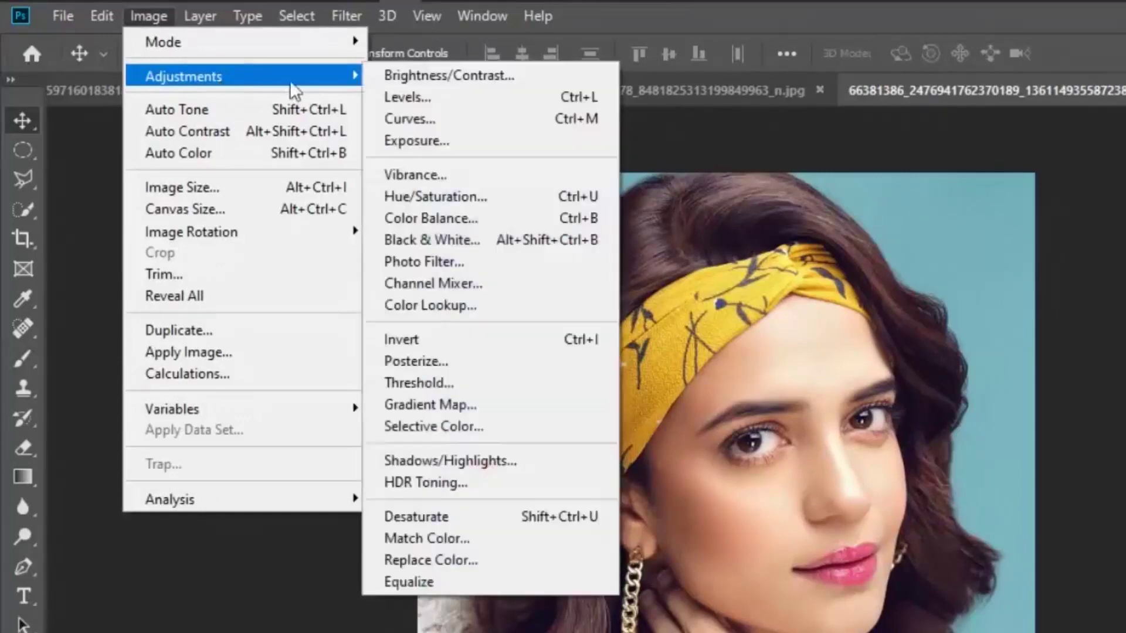
pyautogui.click(446, 559)
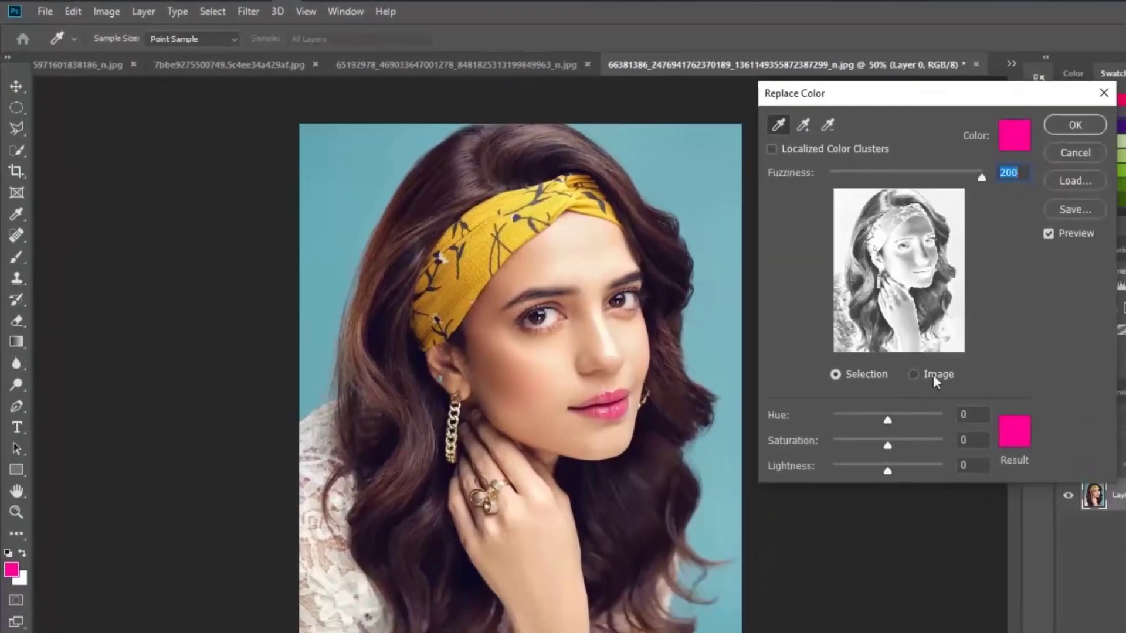
pyautogui.click(934, 378)
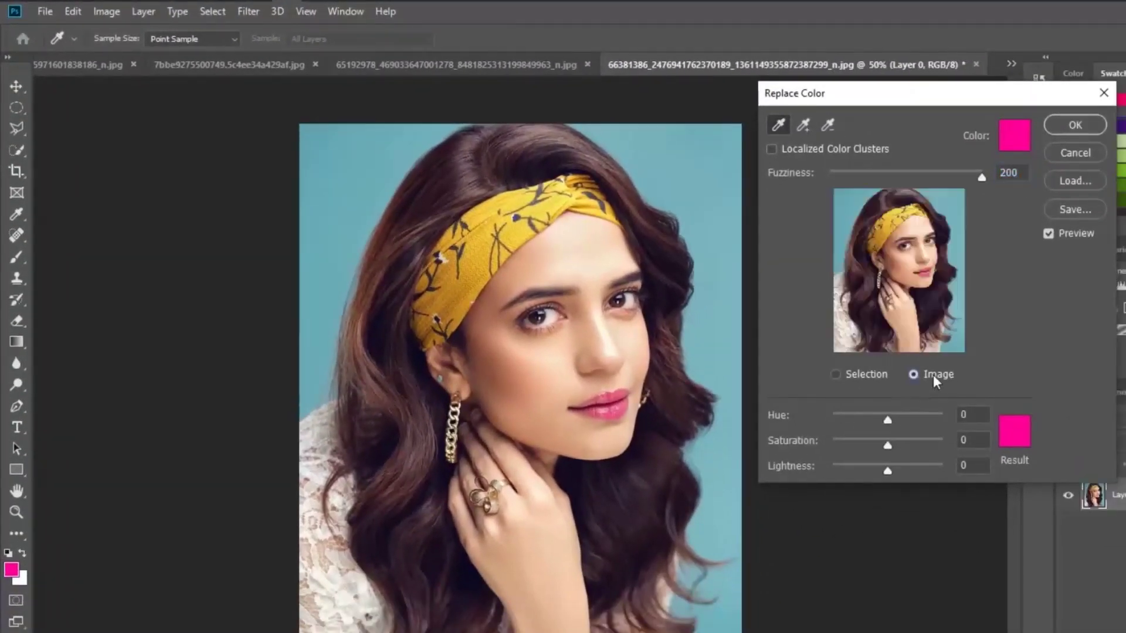
pyautogui.click(492, 243)
# Set Hue to +151 to make the headband sky blue, then bring up the purple smoke photo.
pyautogui.moveTo(888, 420)
pyautogui.mouseDown()
pyautogui.moveTo(838, 417)
pyautogui.moveTo(948, 416)
pyautogui.moveTo(830, 416)
pyautogui.moveTo(935, 414)
pyautogui.mouseUp()
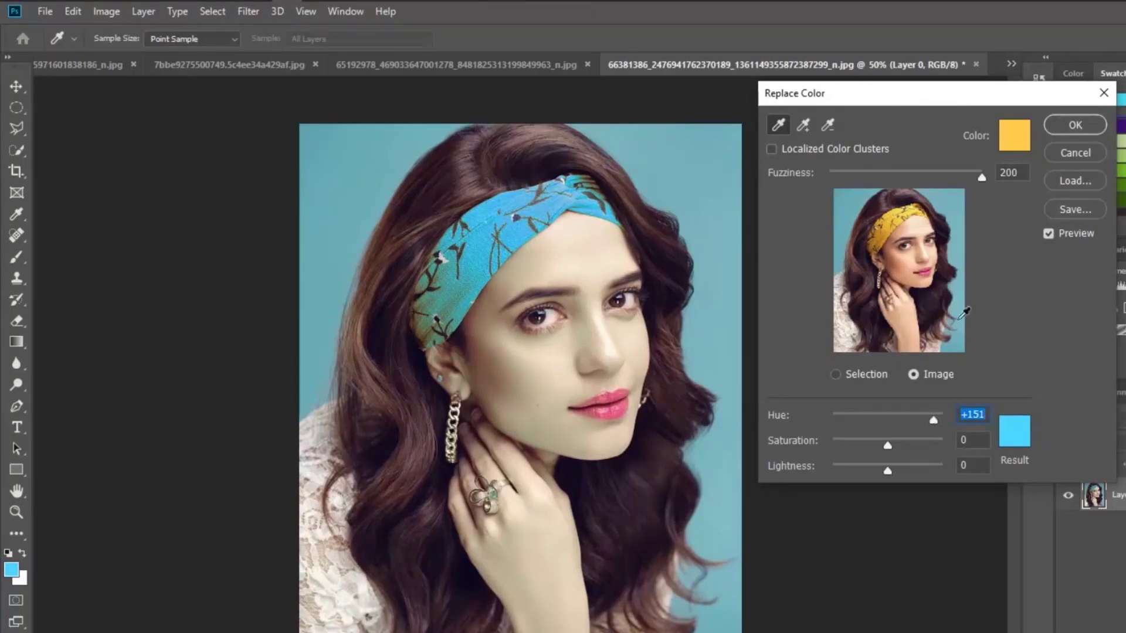
pyautogui.click(1063, 126)
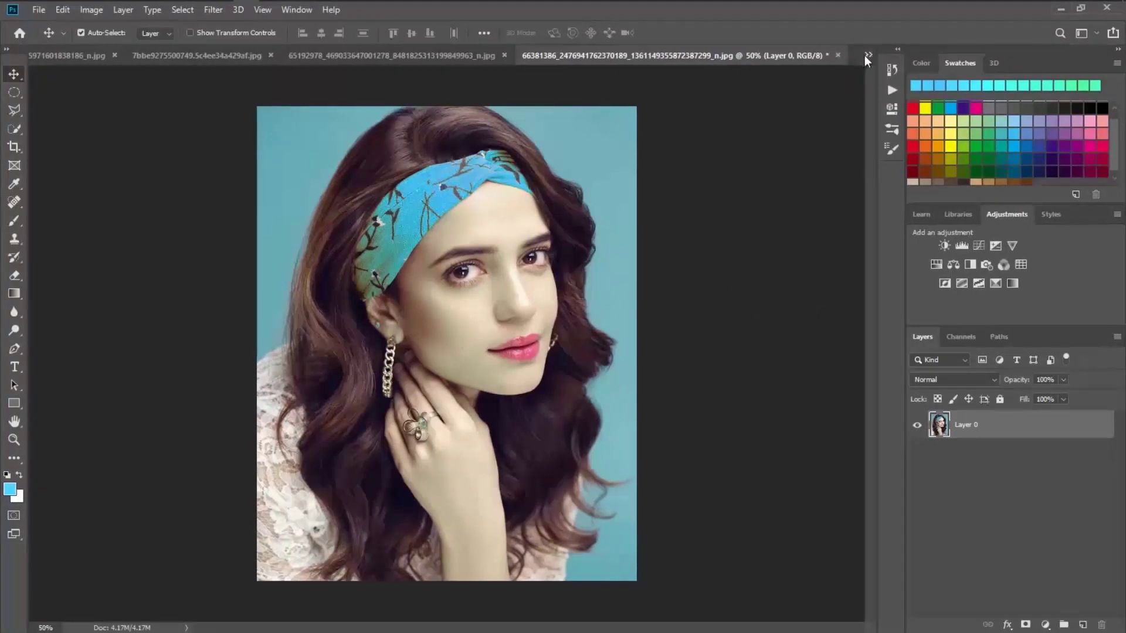
pyautogui.click(868, 59)
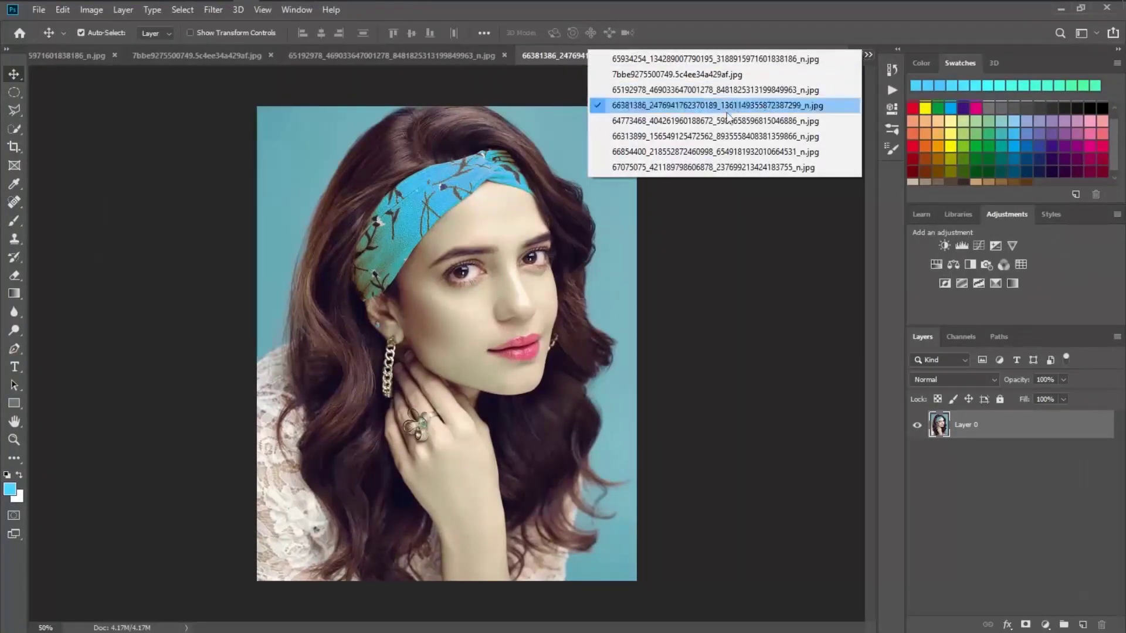
pyautogui.click(689, 119)
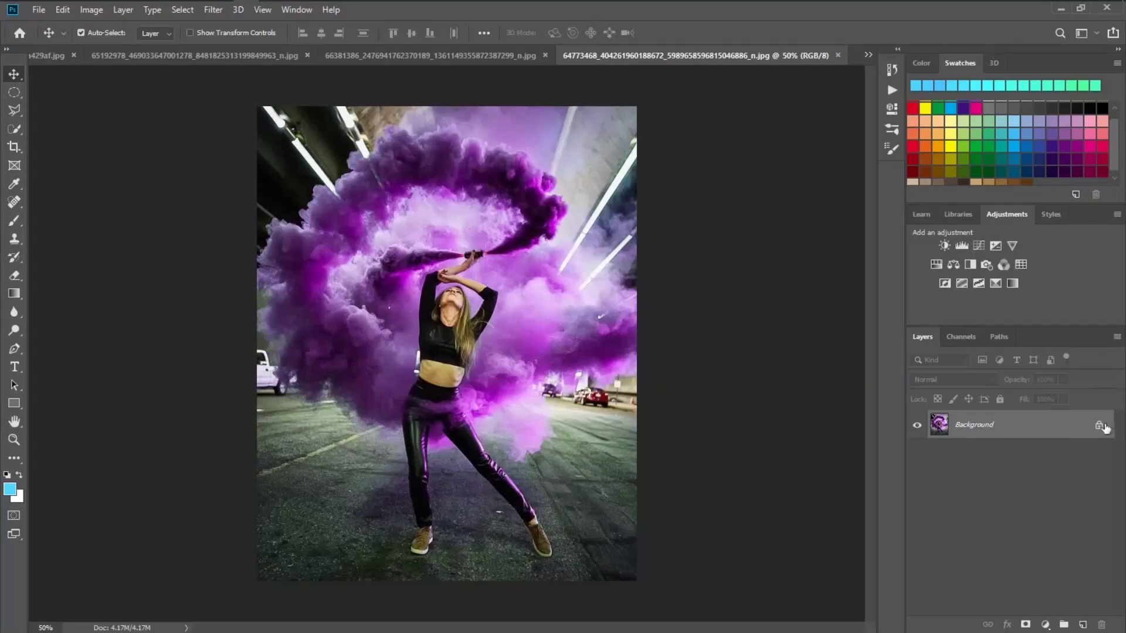
# Unlock Background and open Replace Color, sampling the purple smoke.
pyautogui.click(1098, 425)
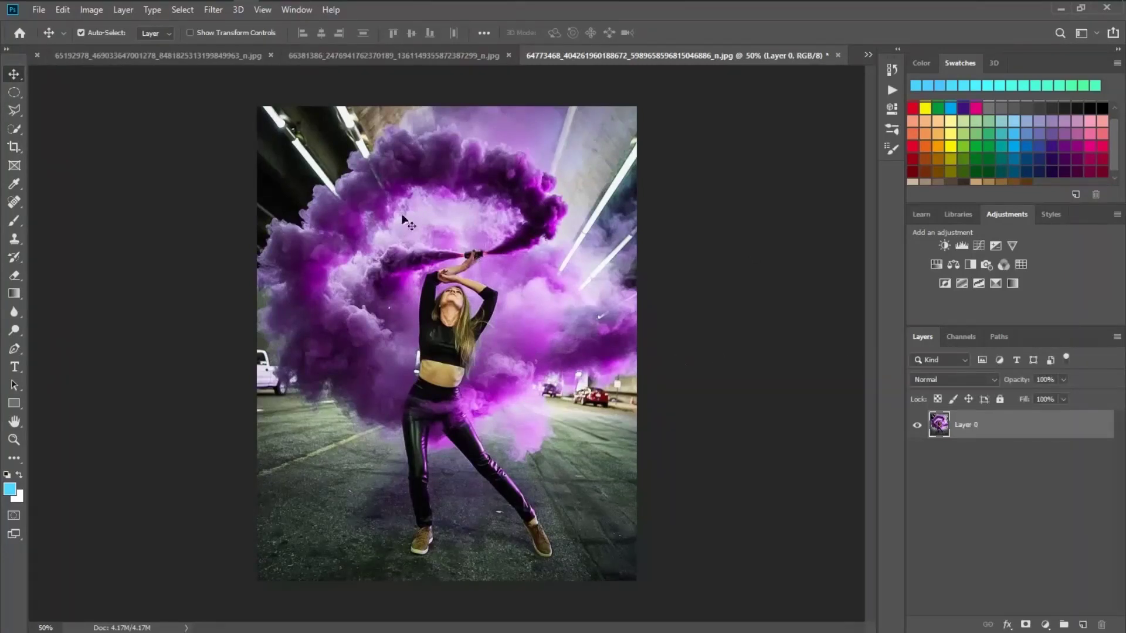
pyautogui.click(88, 11)
pyautogui.moveTo(113, 47)
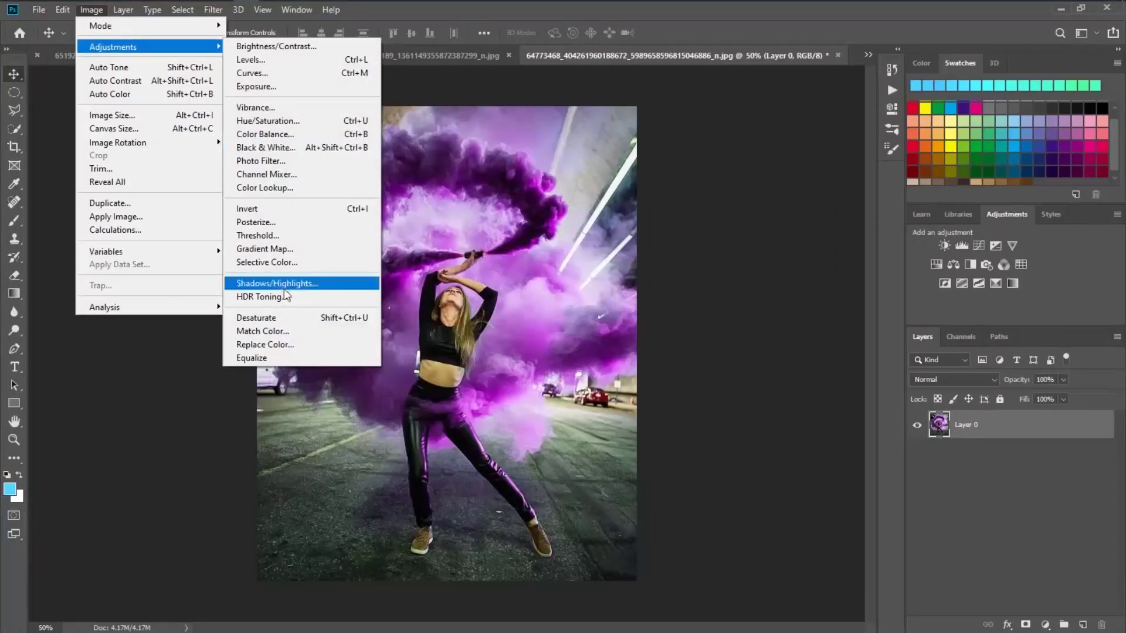
pyautogui.click(272, 345)
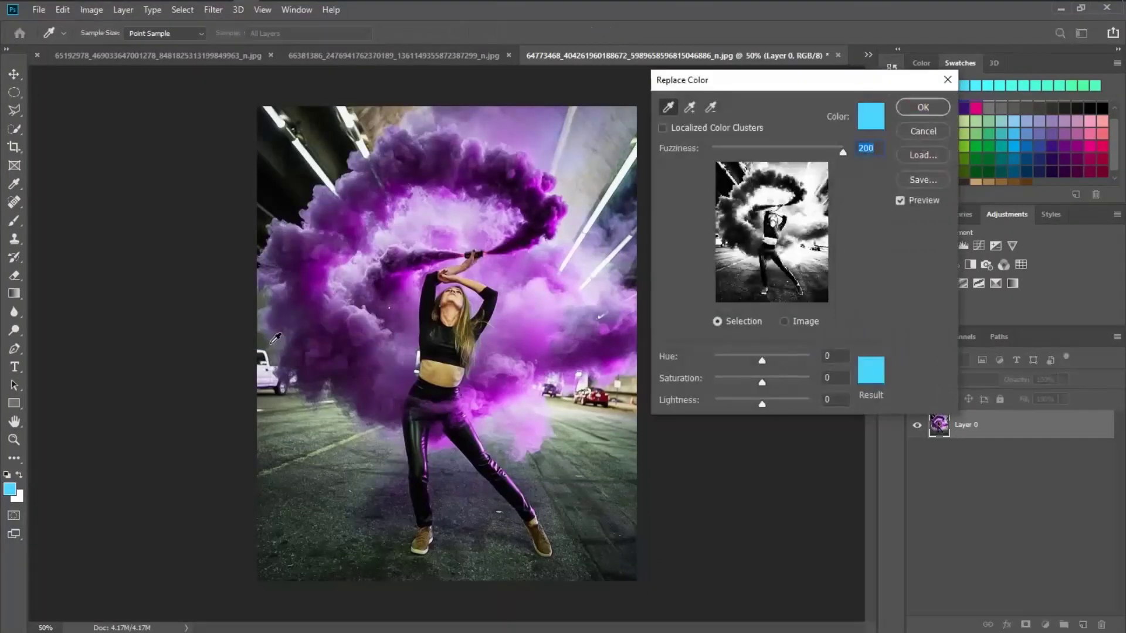
pyautogui.click(811, 322)
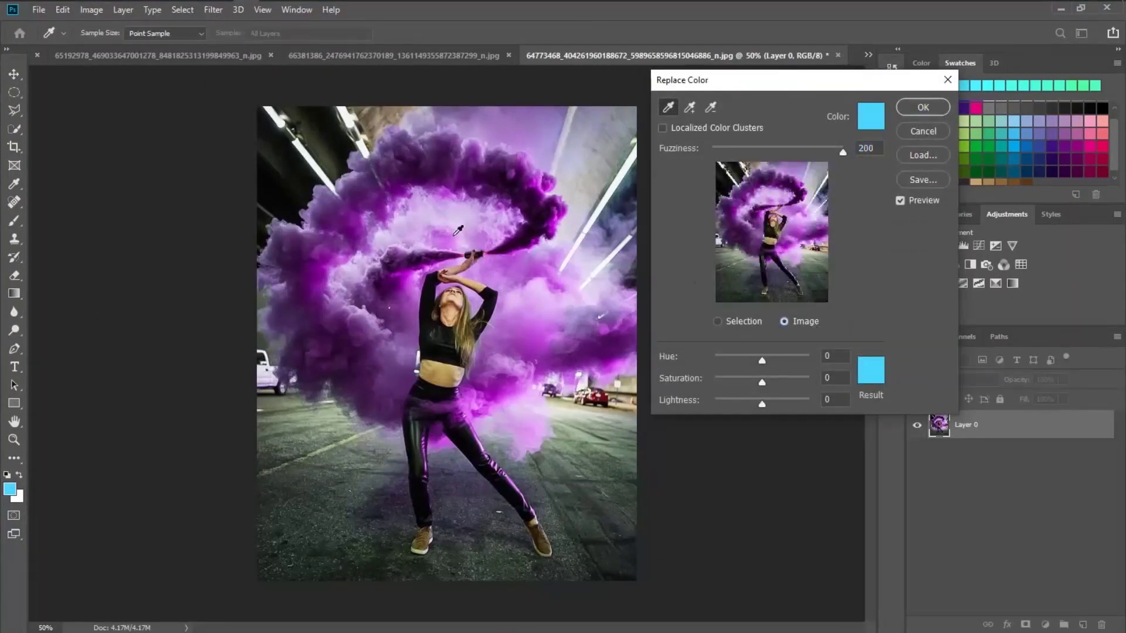
pyautogui.click(333, 240)
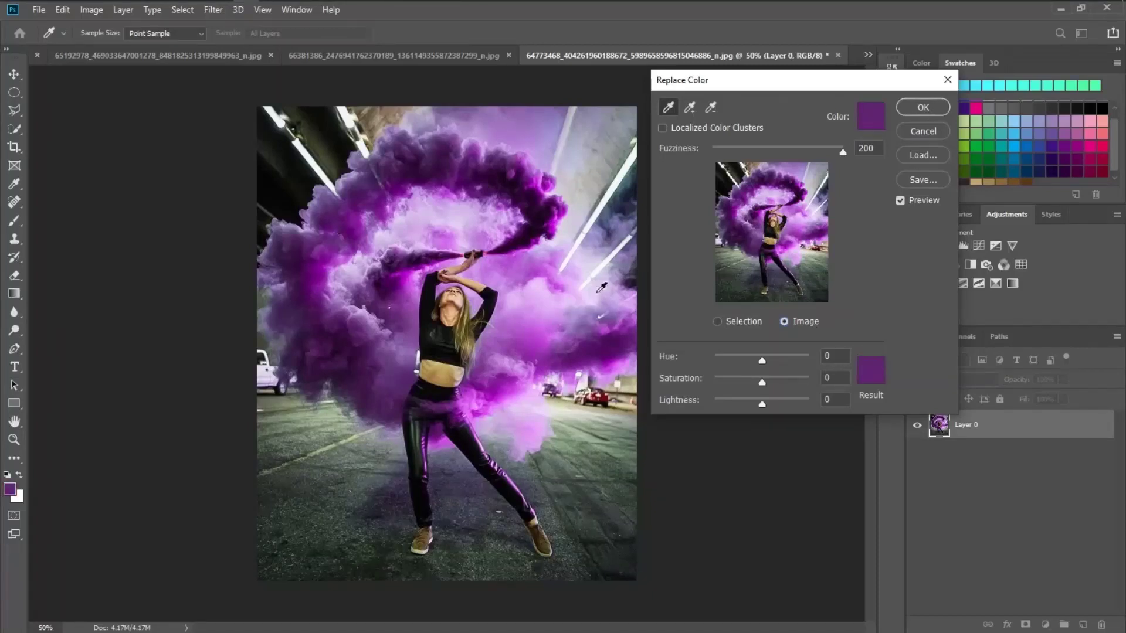
# Set Hue to -79 to turn the smoke deep blue, and apply.
pyautogui.moveTo(762, 359); pyautogui.dragTo(727, 360)
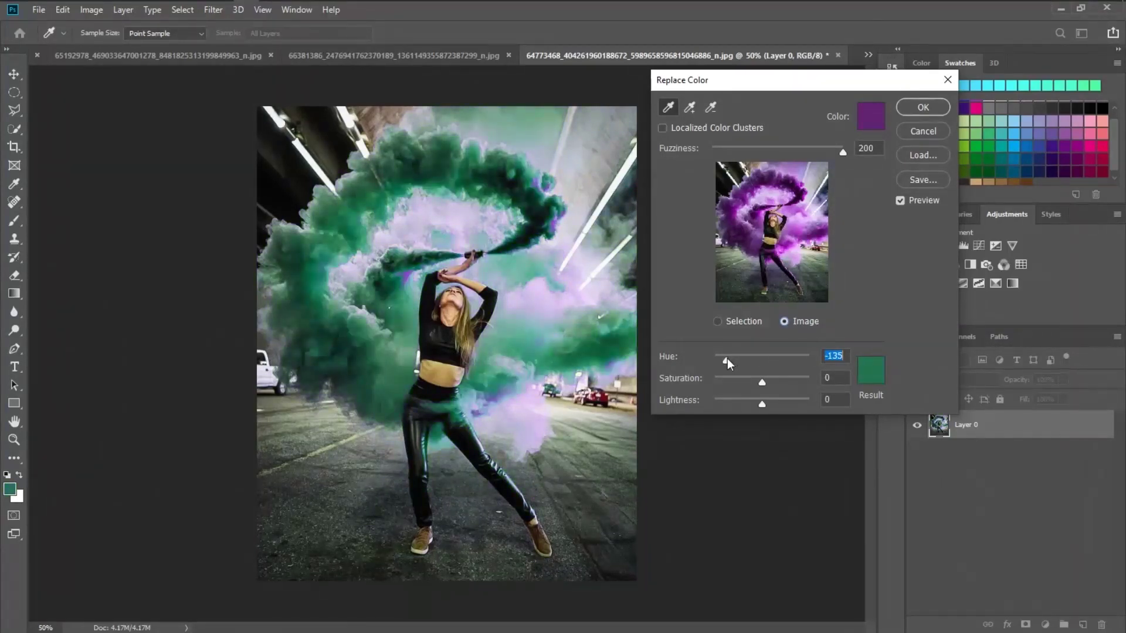
pyautogui.moveTo(727, 358)
pyautogui.mouseDown()
pyautogui.moveTo(715, 358)
pyautogui.moveTo(816, 361)
pyautogui.moveTo(721, 356)
pyautogui.moveTo(742, 360)
pyautogui.mouseUp()
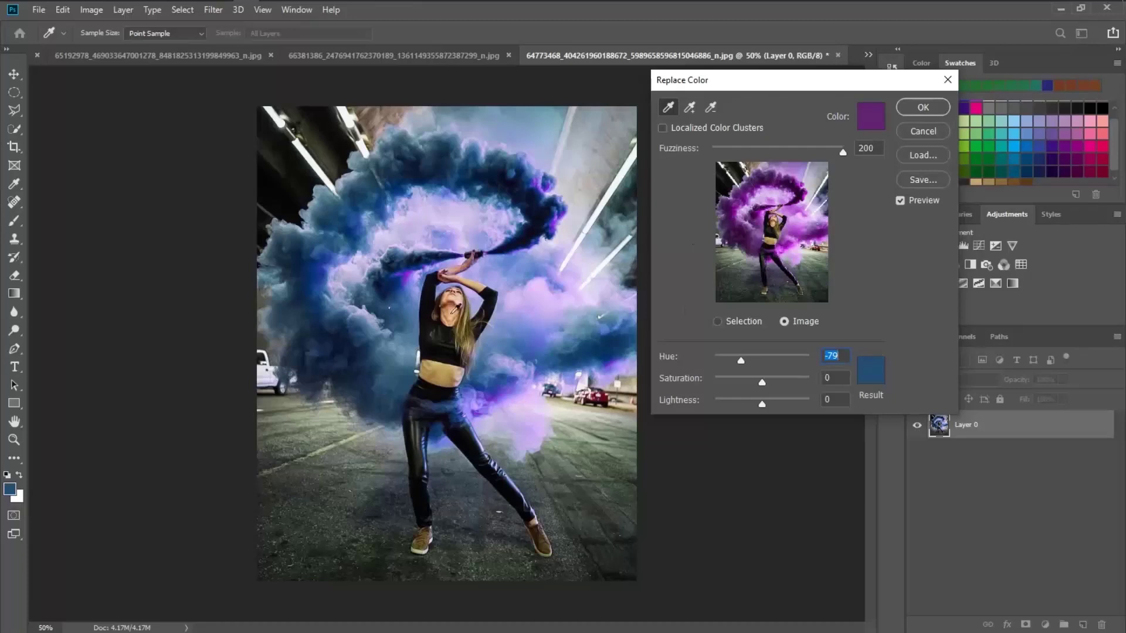
pyautogui.click(918, 109)
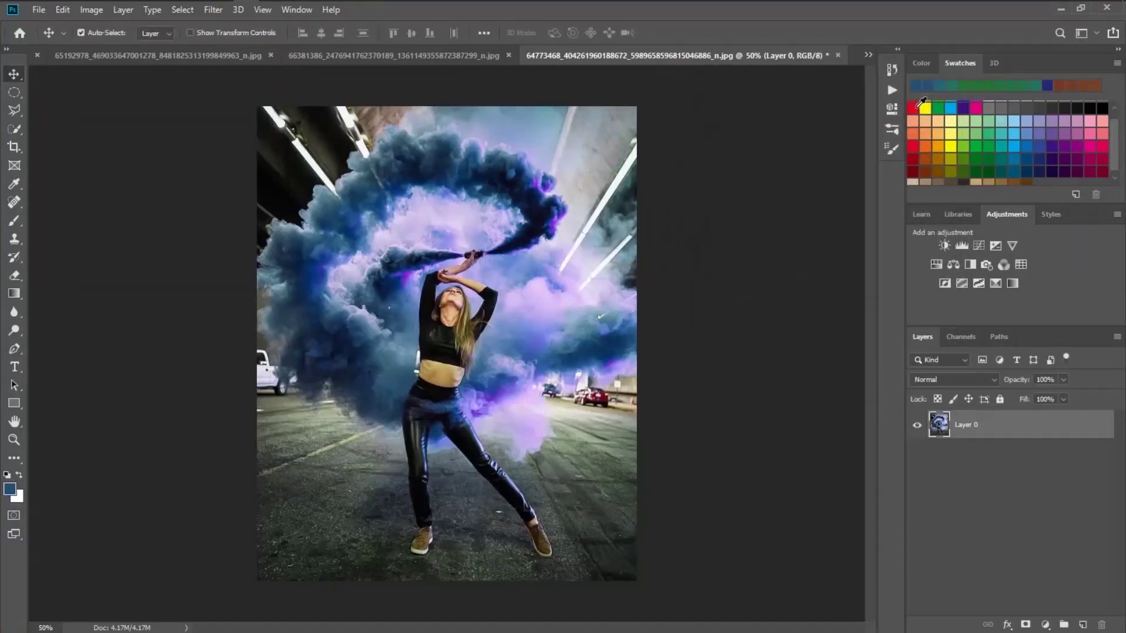
# Open the red-dress proposal photo, unlock its layer and duplicate it with Ctrl+J.
pyautogui.click(868, 55)
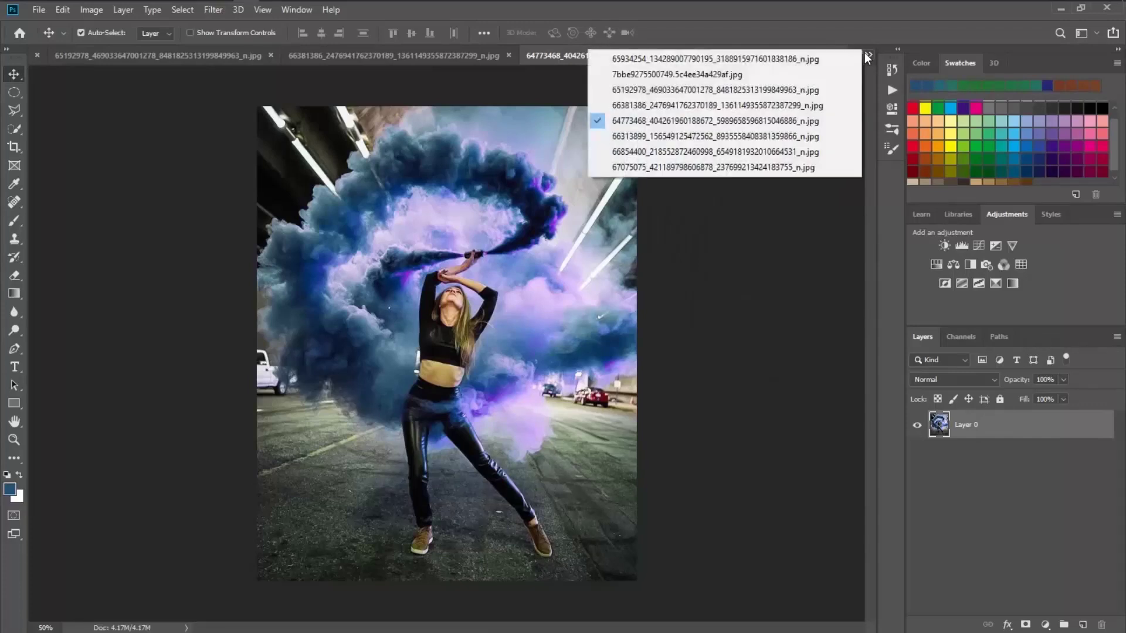
pyautogui.click(693, 141)
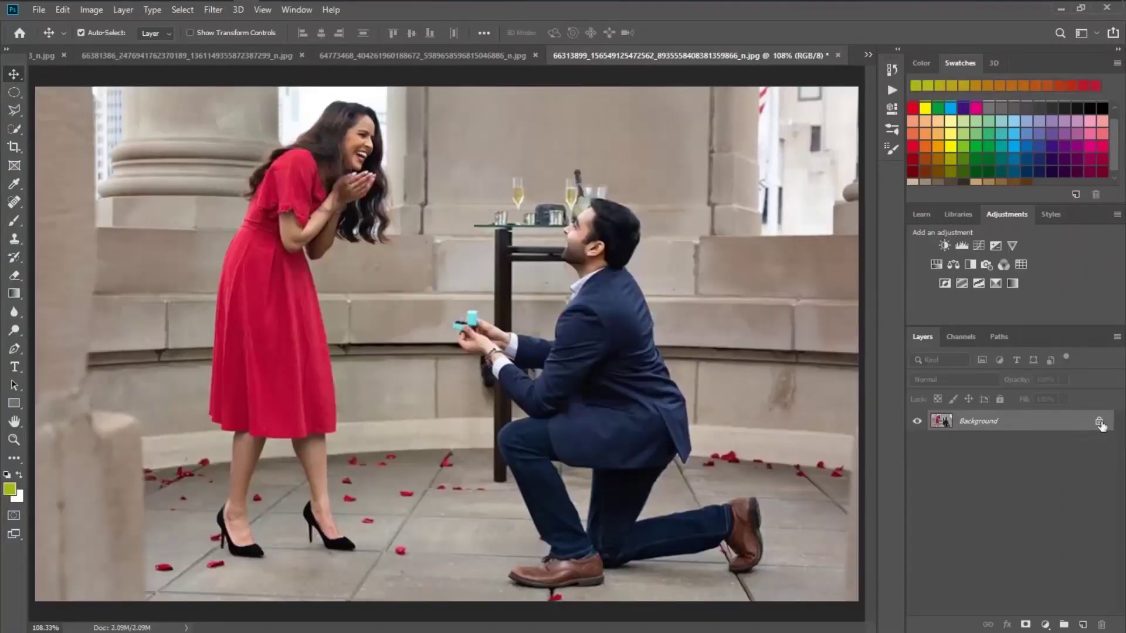
pyautogui.click(1100, 424)
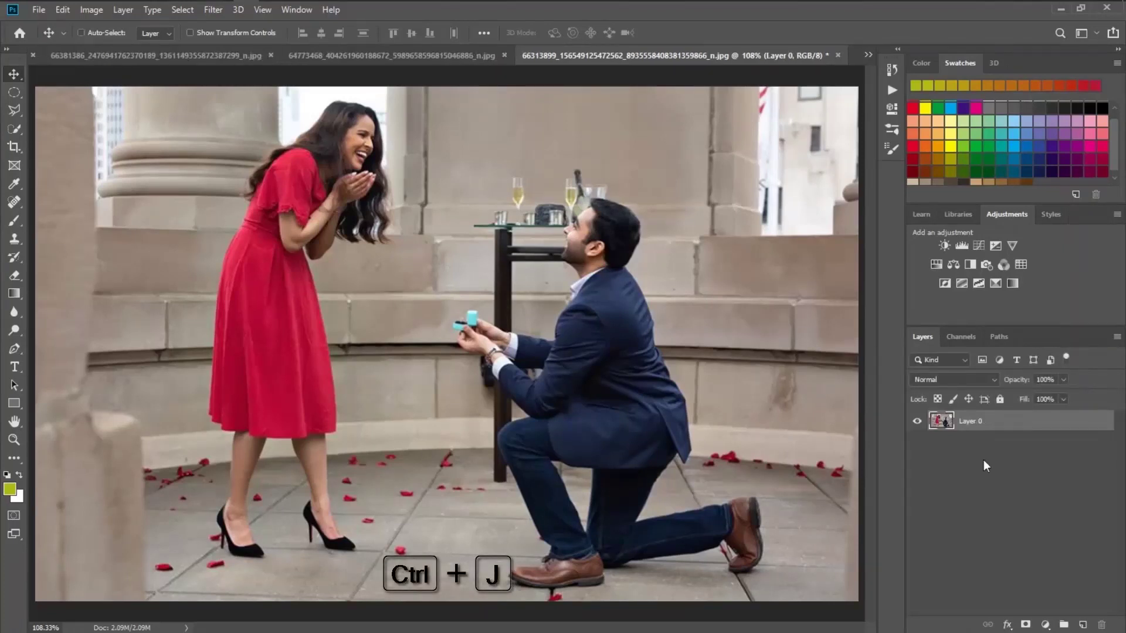
pyautogui.hotkey('ctrl', 'j')
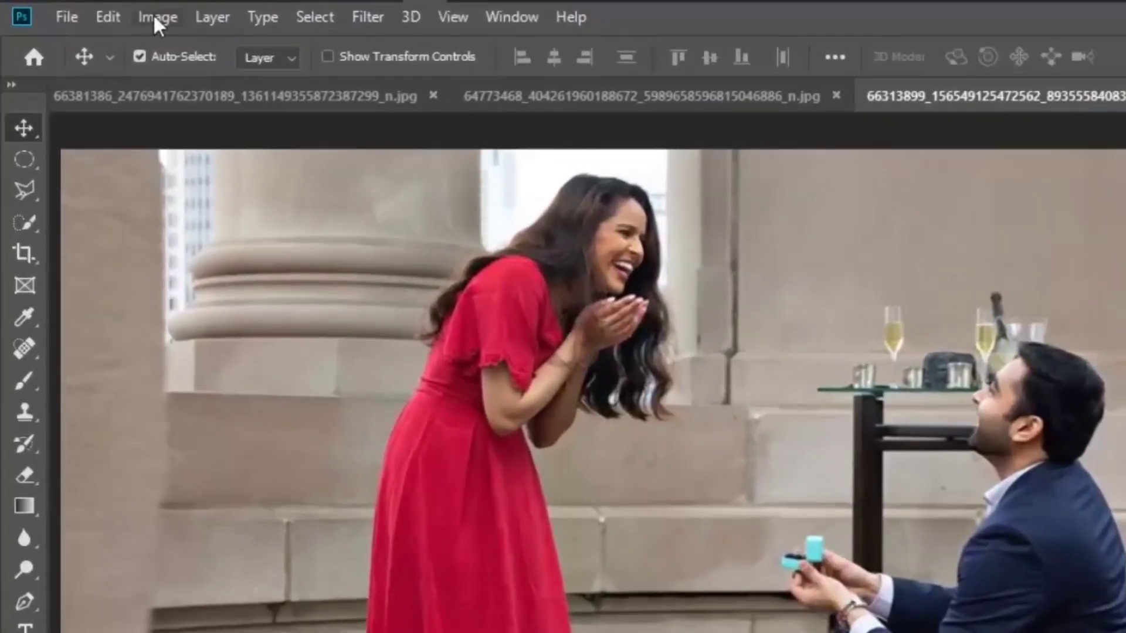
# Recolour the red dress yellow-green with Replace Color at Hue about +79.
pyautogui.click(153, 13)
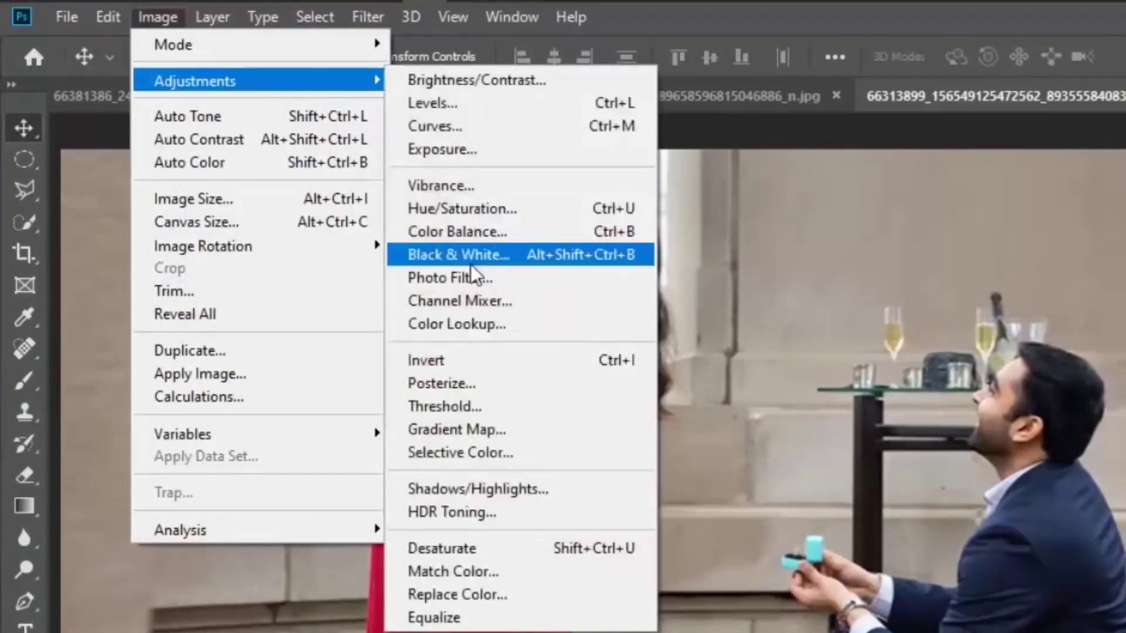
pyautogui.click(452, 587)
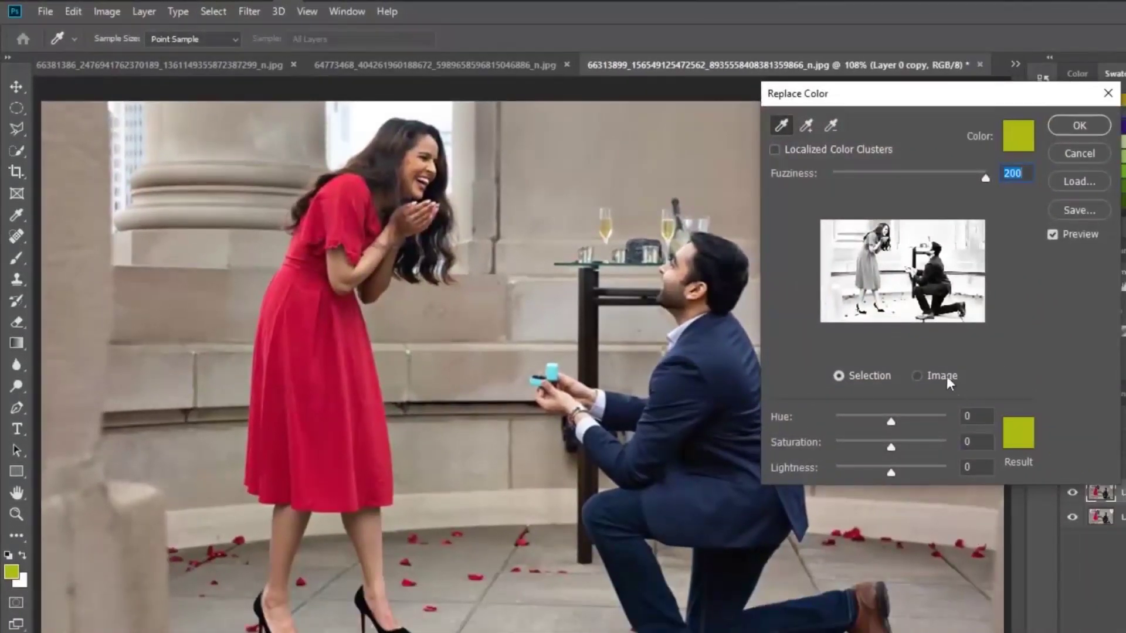
pyautogui.click(946, 376)
pyautogui.click(339, 337)
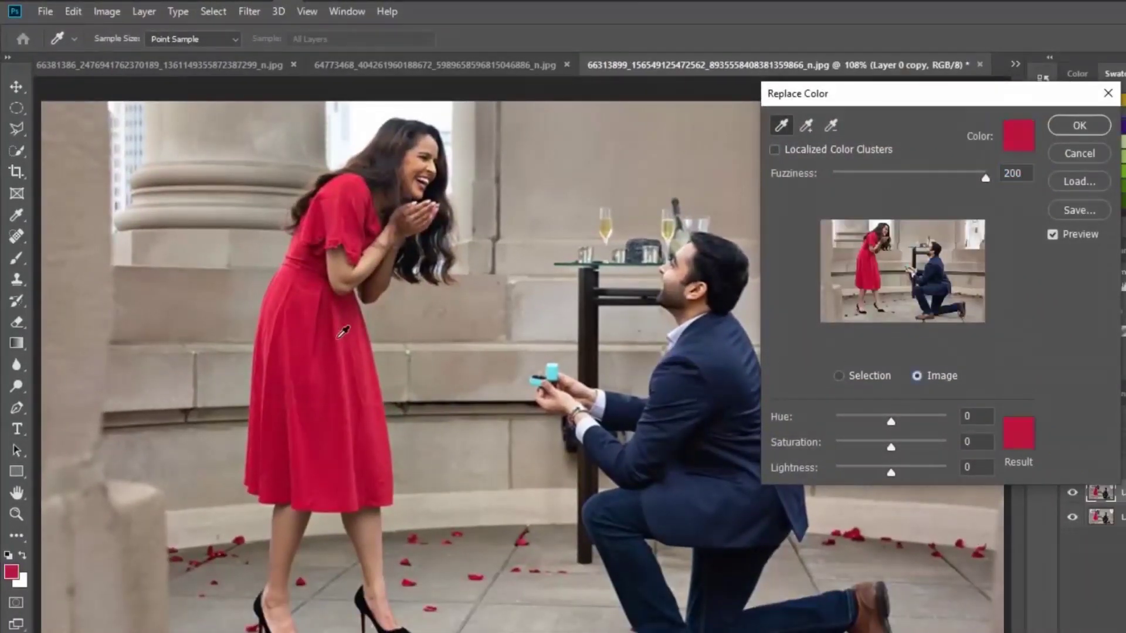
pyautogui.moveTo(891, 424); pyautogui.dragTo(917, 421)
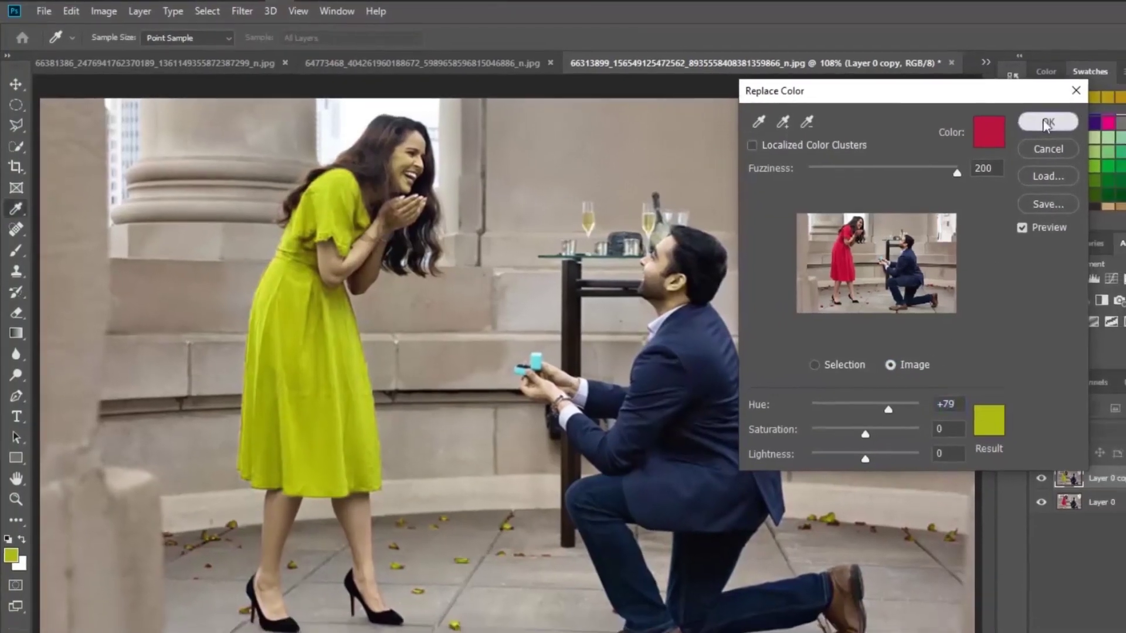
pyautogui.click(1079, 126)
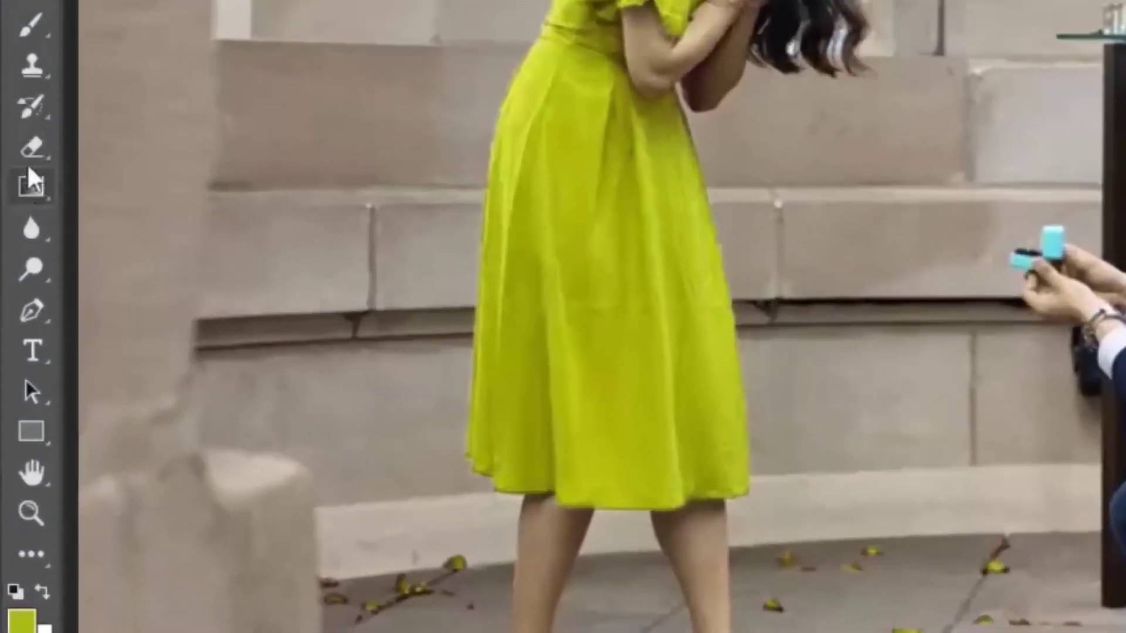
pyautogui.click(31, 148)
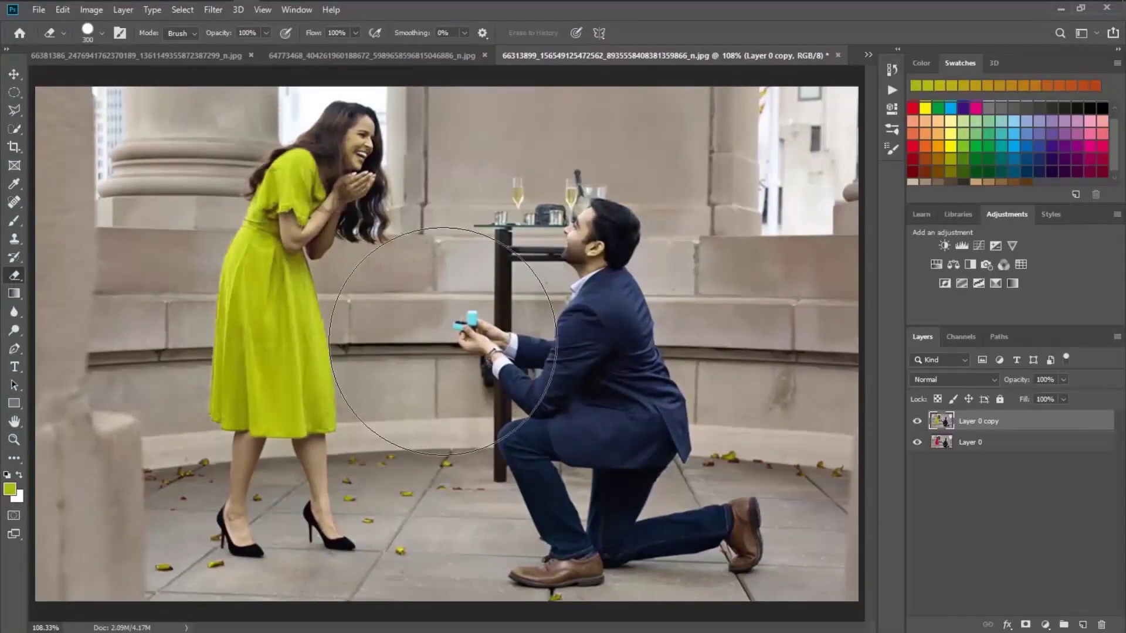
# Erase the green tint along the floor with a smaller brush to restore the red petals.
pyautogui.press('[')
pyautogui.press('[')
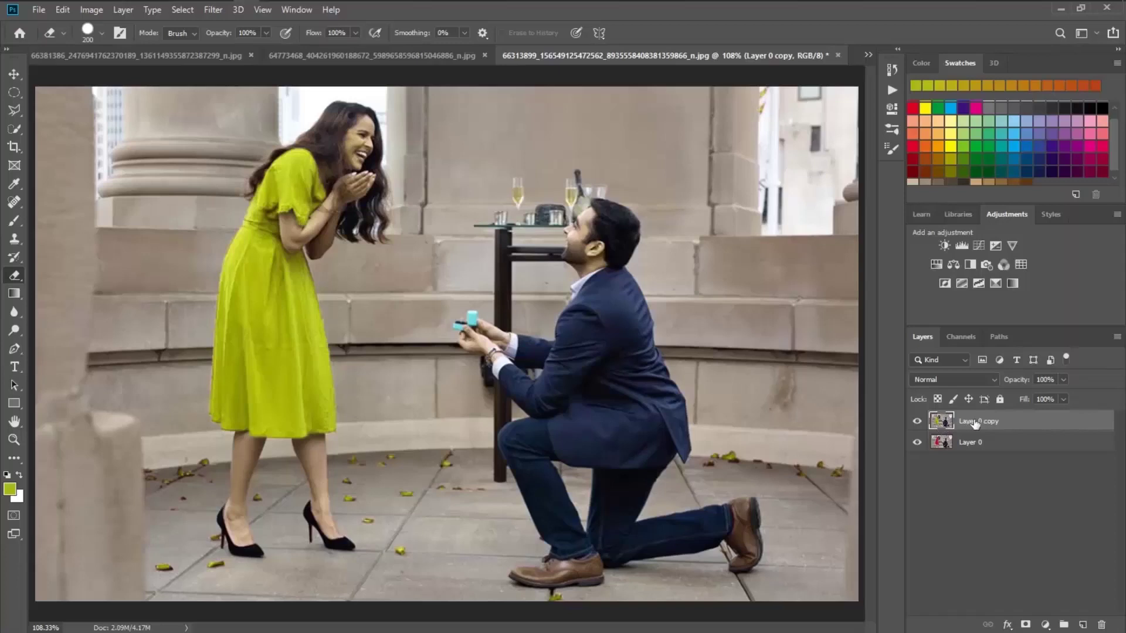
pyautogui.moveTo(839, 464); pyautogui.dragTo(419, 479)
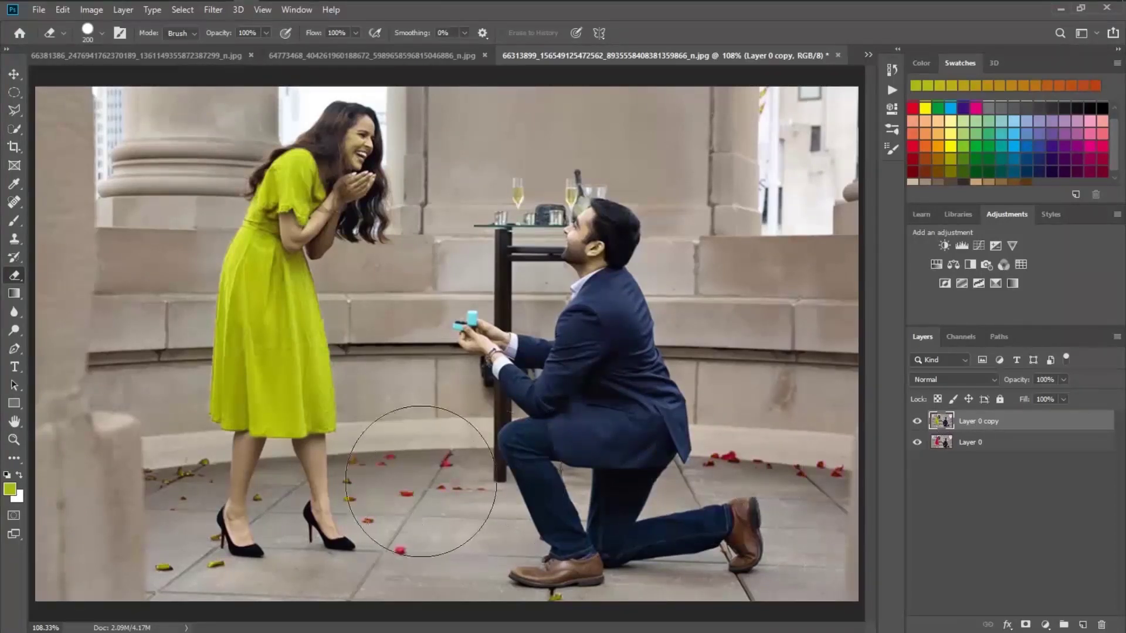
pyautogui.moveTo(419, 479)
pyautogui.mouseDown()
pyautogui.moveTo(154, 575)
pyautogui.moveTo(148, 503)
pyautogui.mouseUp()
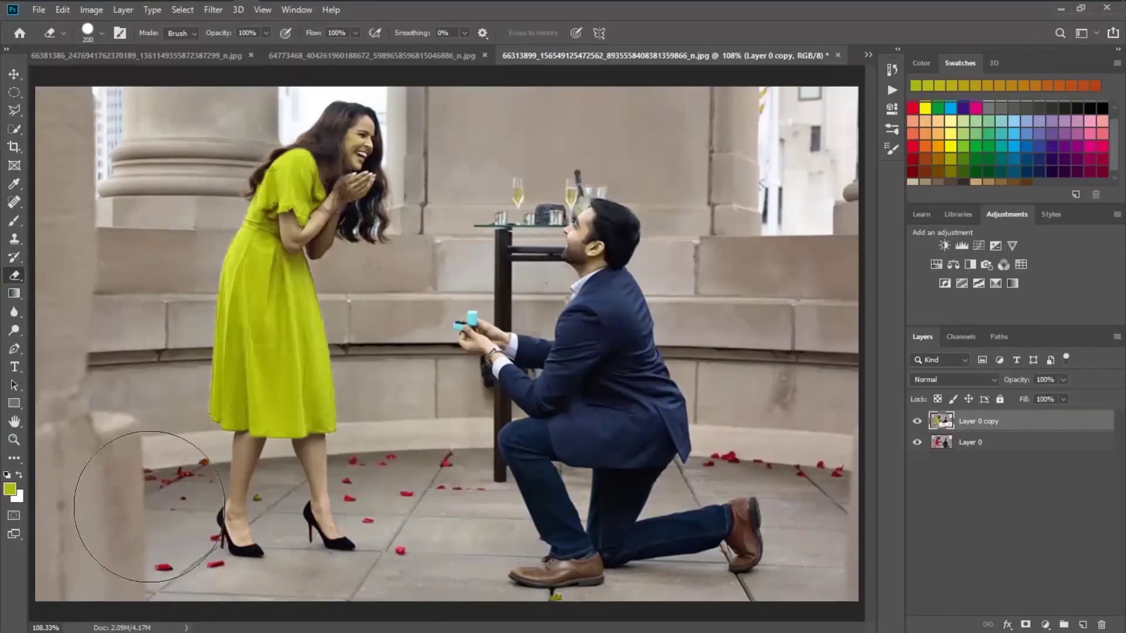
pyautogui.moveTo(148, 503); pyautogui.dragTo(328, 563)
pyautogui.hotkey('ctrl', 'z')
pyautogui.hotkey('ctrl', 'z')
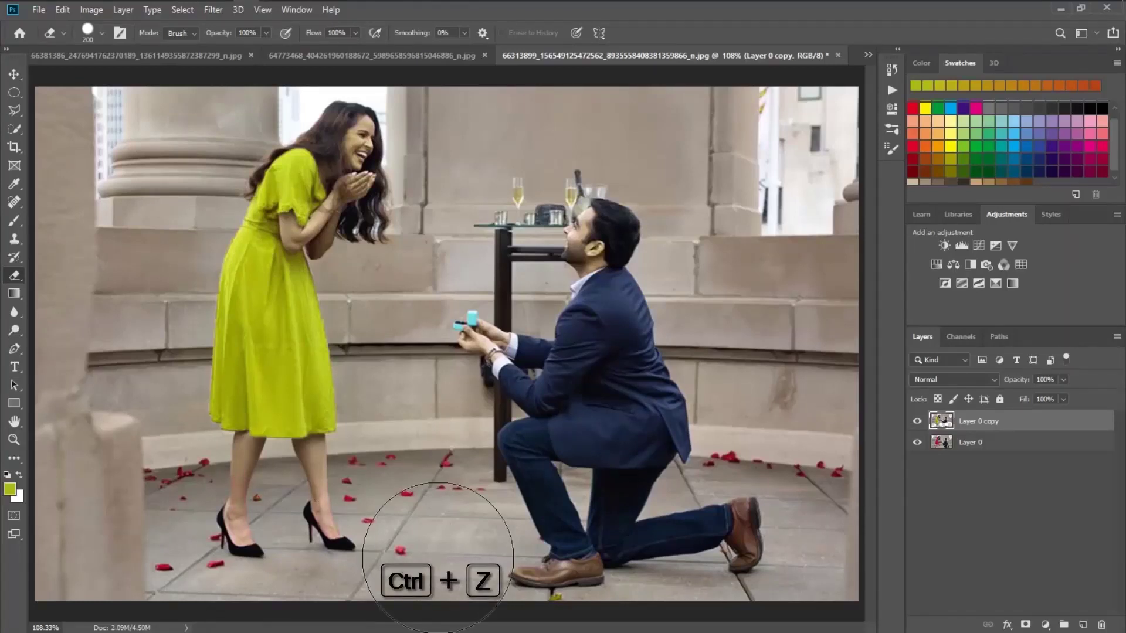
# Restore single petals with a smaller brush and remove the tint from her face and hands.
pyautogui.press('[')
pyautogui.press('[')
pyautogui.press('[')
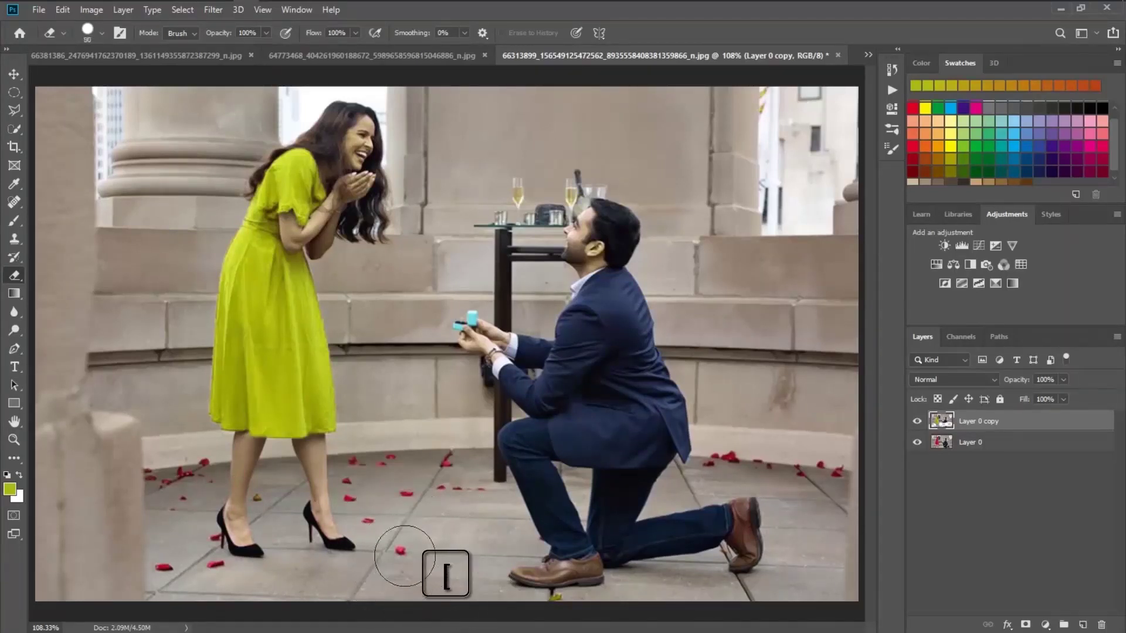
pyautogui.click(552, 598)
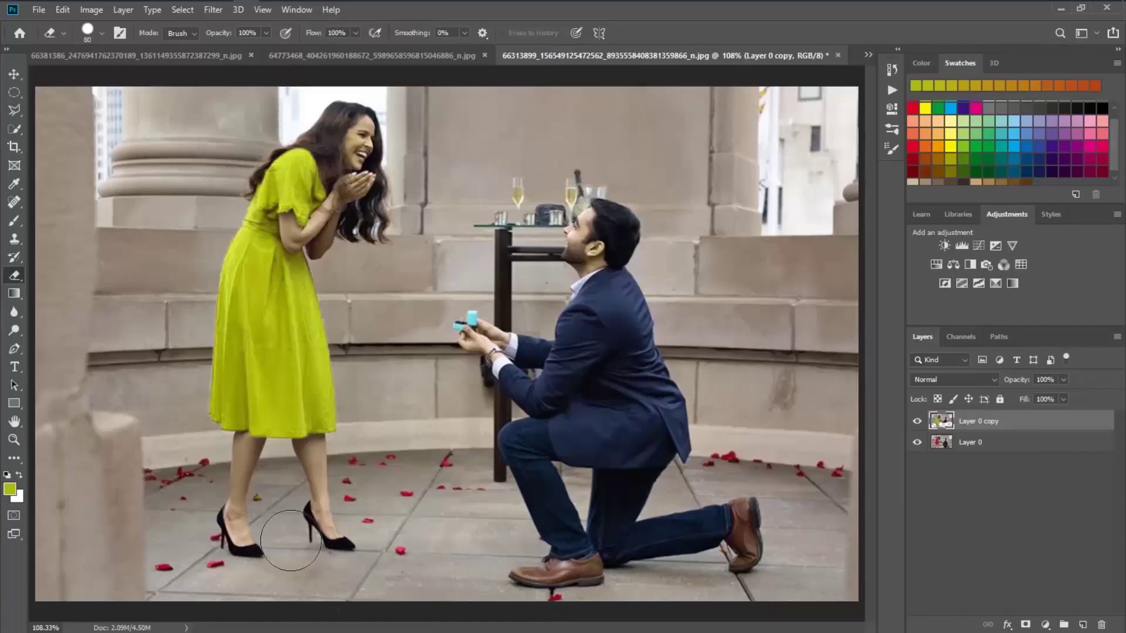
pyautogui.press('[')
pyautogui.click(274, 500)
pyautogui.moveTo(363, 156)
pyautogui.mouseDown()
pyautogui.moveTo(366, 174)
pyautogui.moveTo(393, 176)
pyautogui.mouseUp()
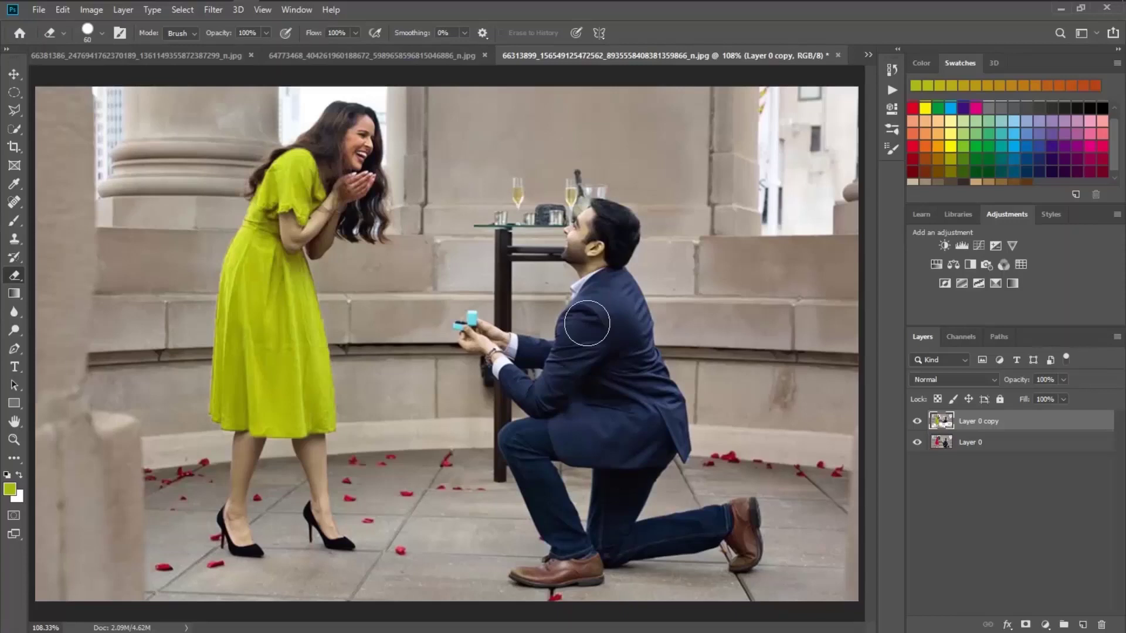
pyautogui.click(868, 54)
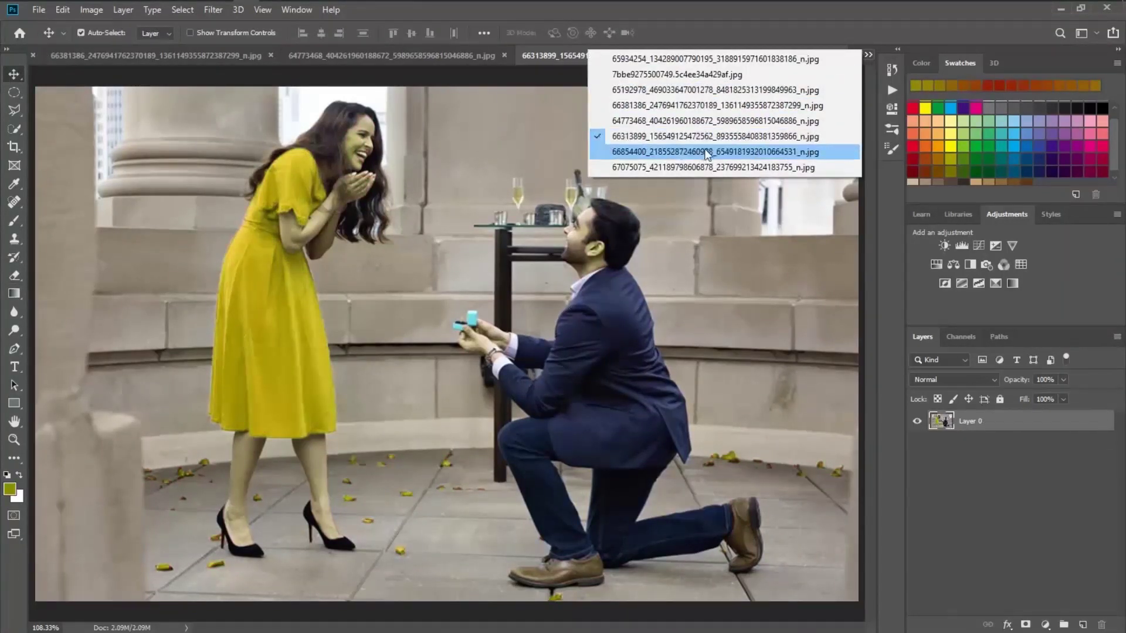
# Bring up the woman-in-green photo, unlock Background and open Replace Color.
pyautogui.click(709, 152)
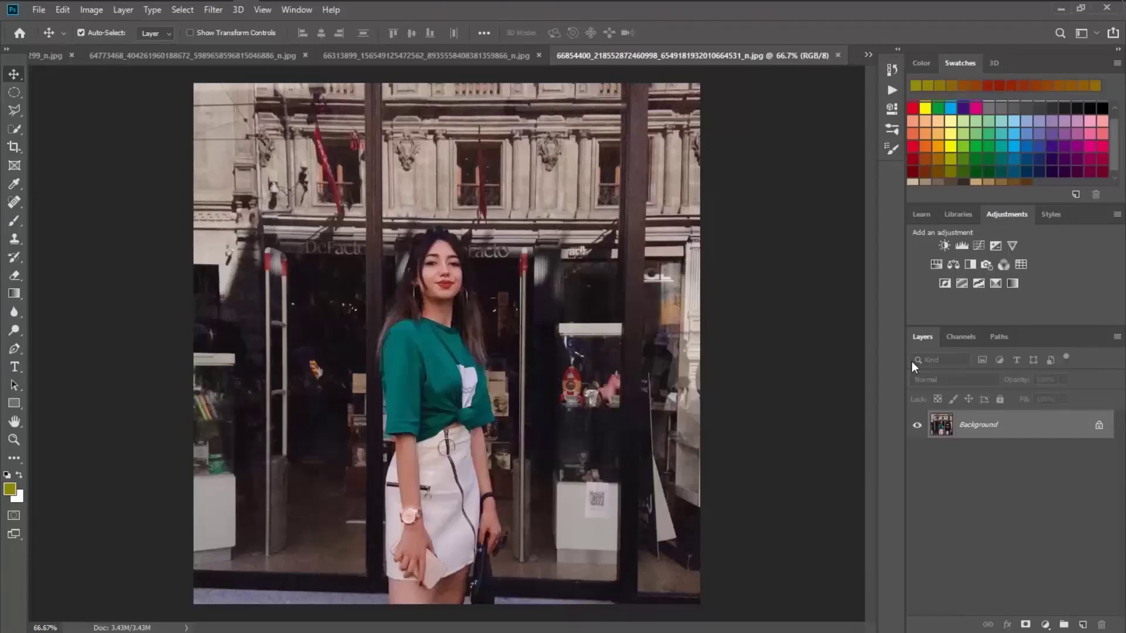
pyautogui.click(1098, 425)
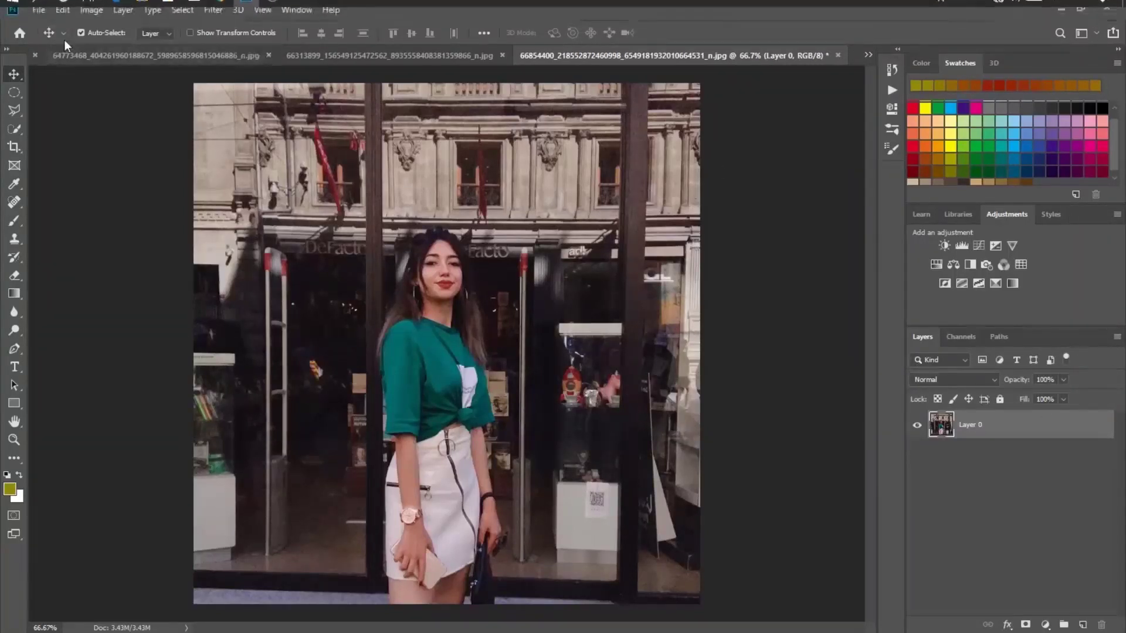
pyautogui.click(86, 13)
pyautogui.moveTo(113, 47)
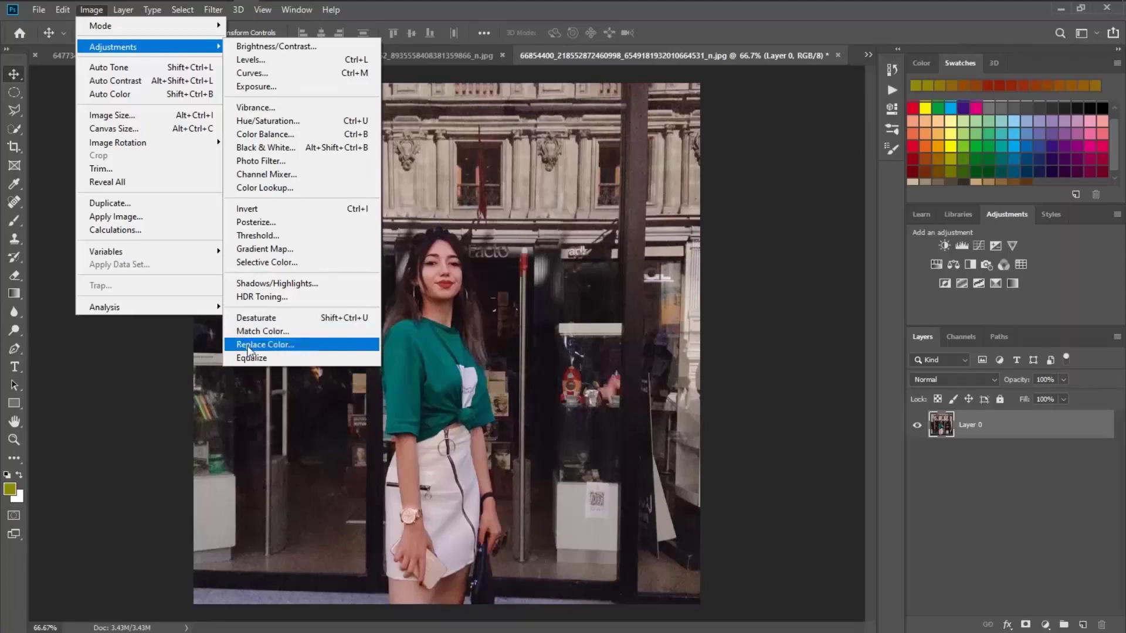
pyautogui.click(291, 350)
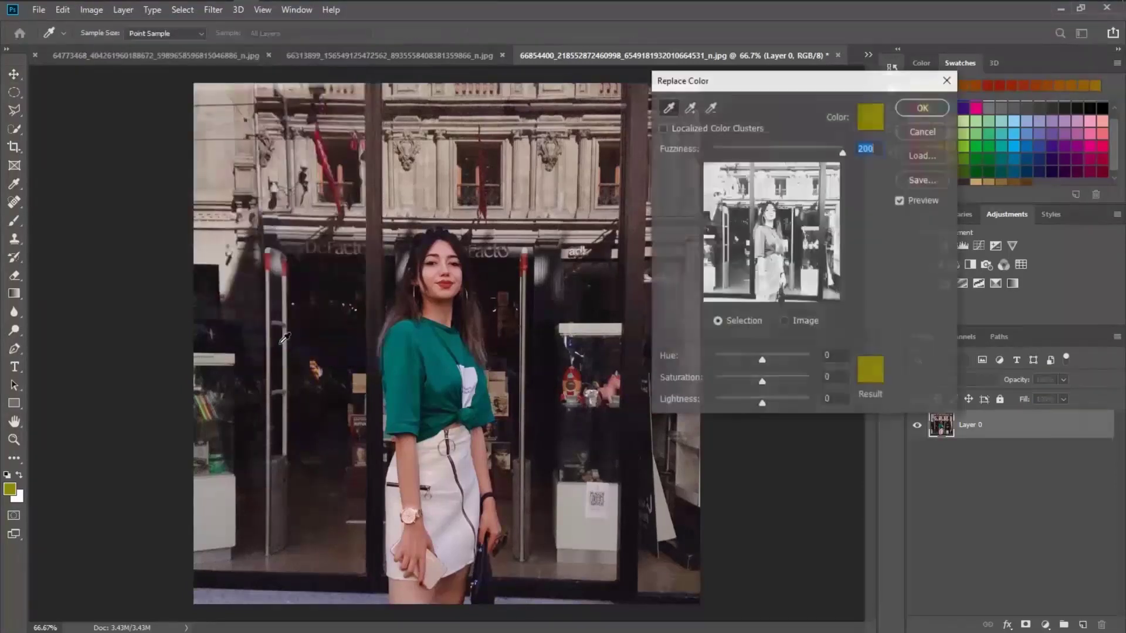
pyautogui.click(807, 325)
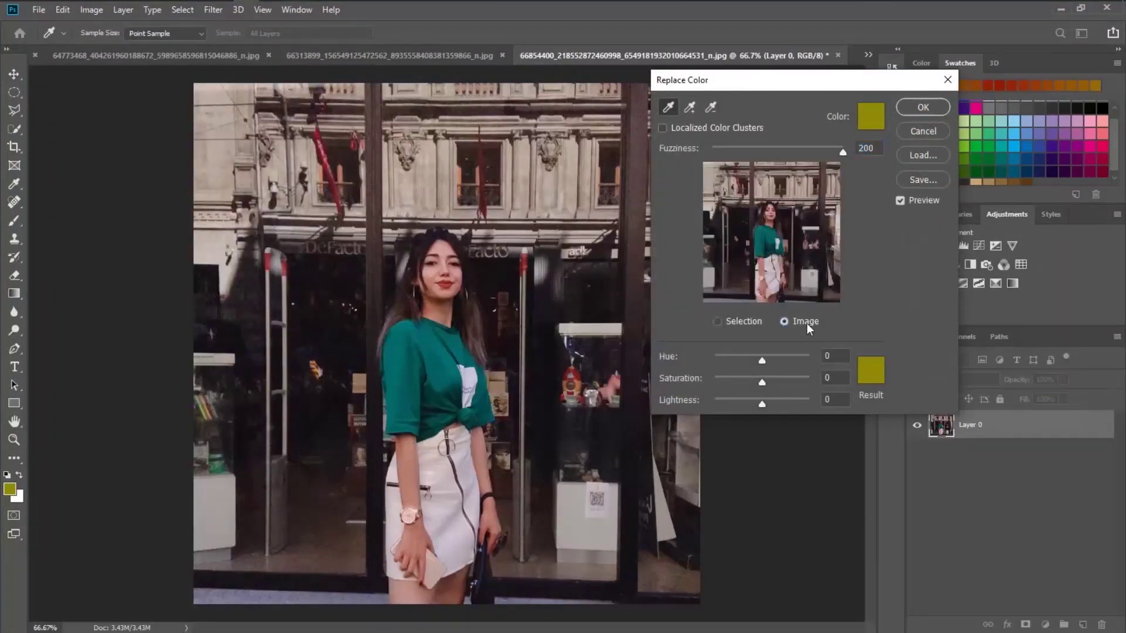
# Sample the green shirt and set Hue to +119 to make it purple, then apply.
pyautogui.click(449, 368)
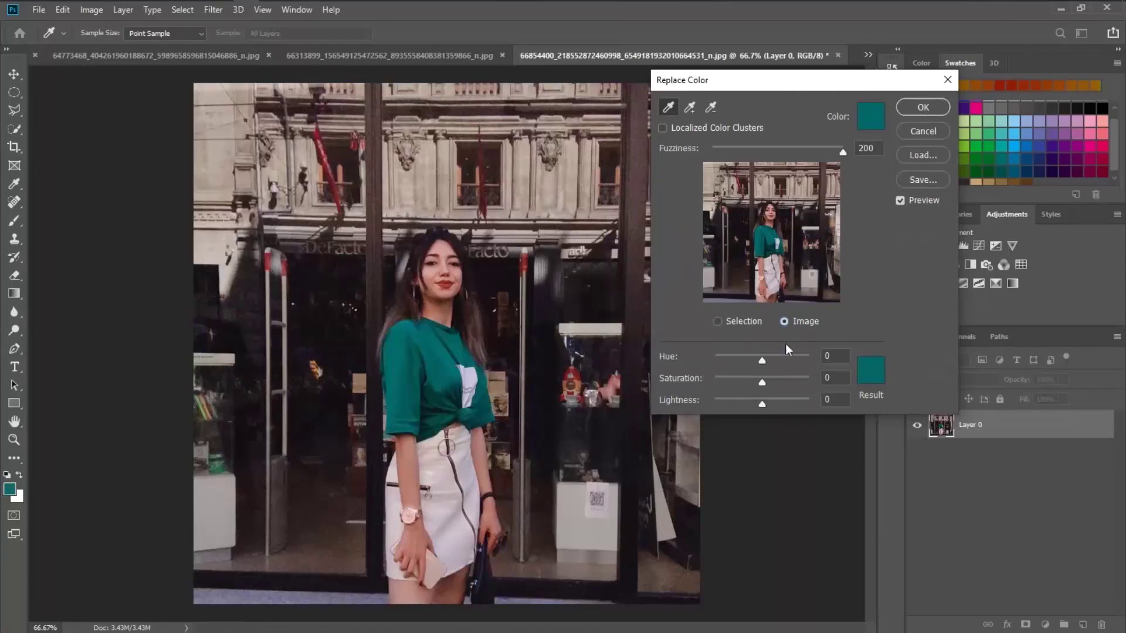
pyautogui.moveTo(764, 359)
pyautogui.mouseDown()
pyautogui.moveTo(716, 356)
pyautogui.moveTo(811, 356)
pyautogui.moveTo(794, 355)
pyautogui.mouseUp()
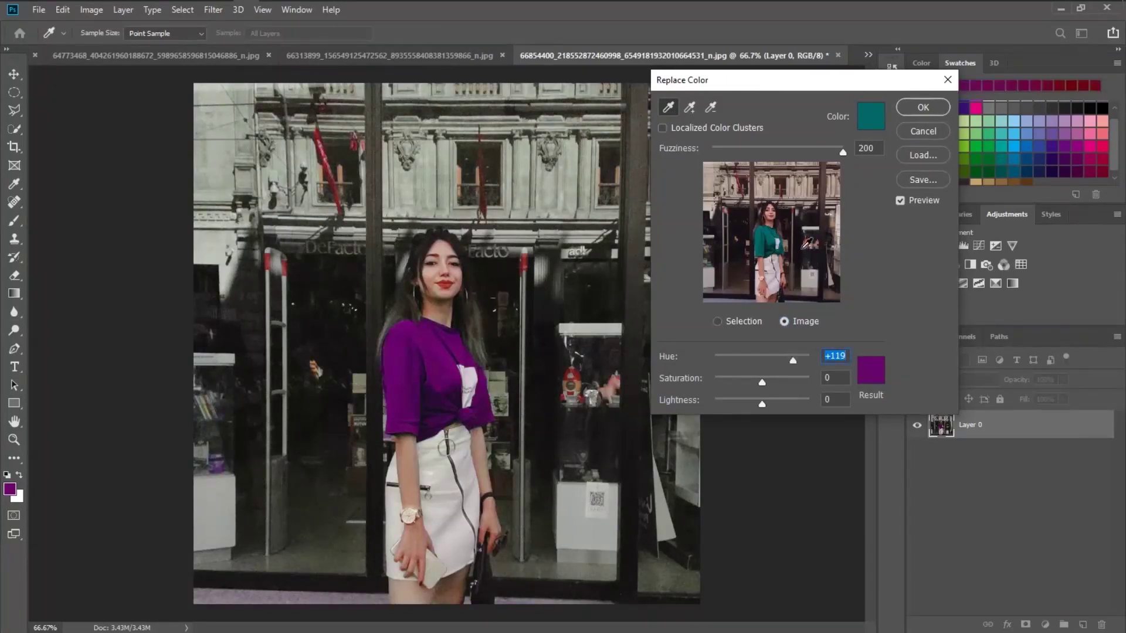
pyautogui.click(923, 108)
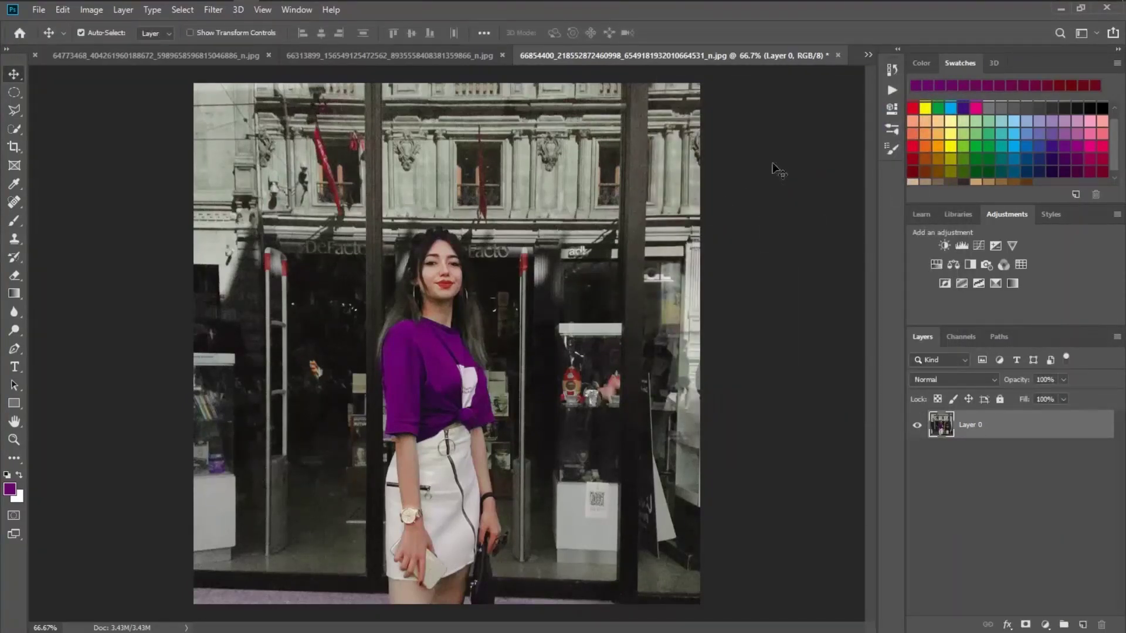
# Bring up the tulip photo, unlock its layer and sample the yellow tulips in Replace Color.
pyautogui.click(868, 54)
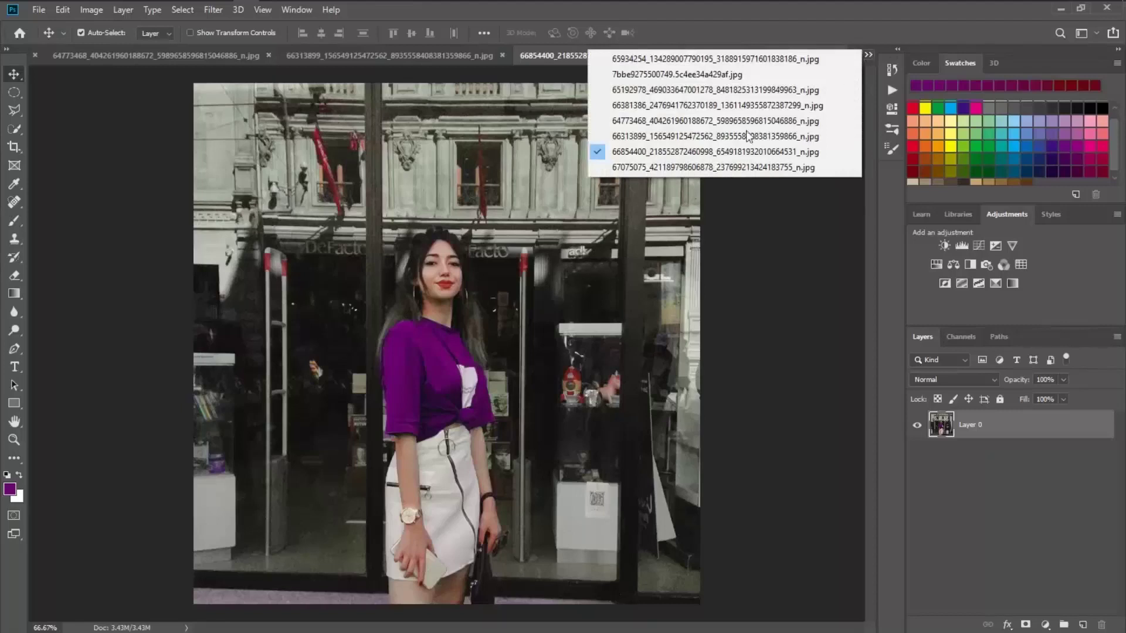
pyautogui.click(676, 167)
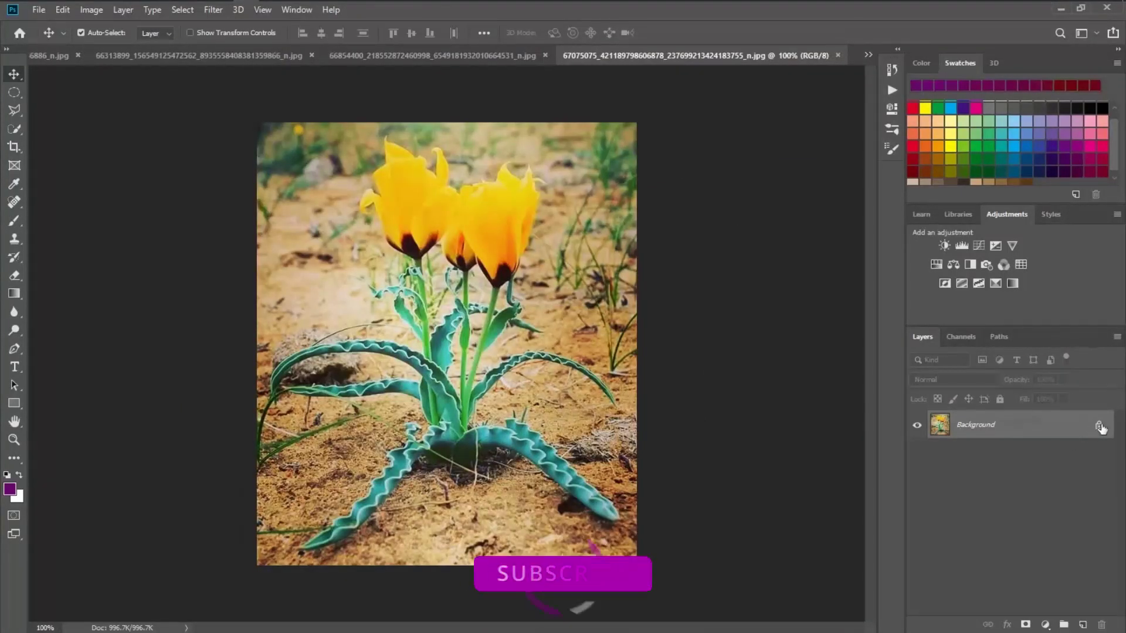
pyautogui.click(1099, 426)
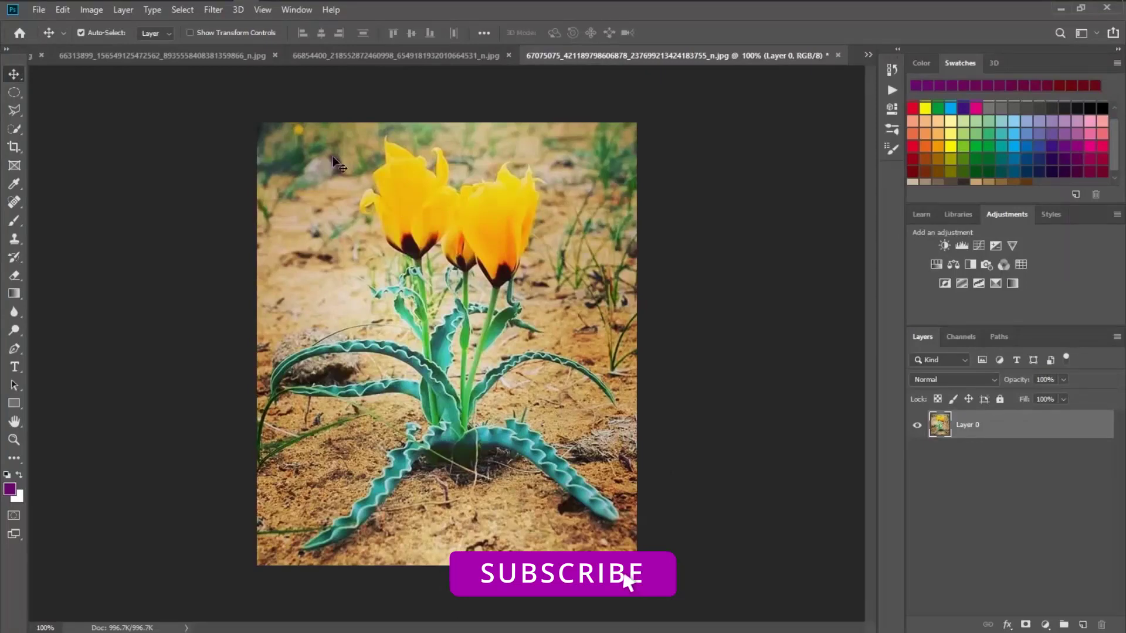
pyautogui.click(91, 10)
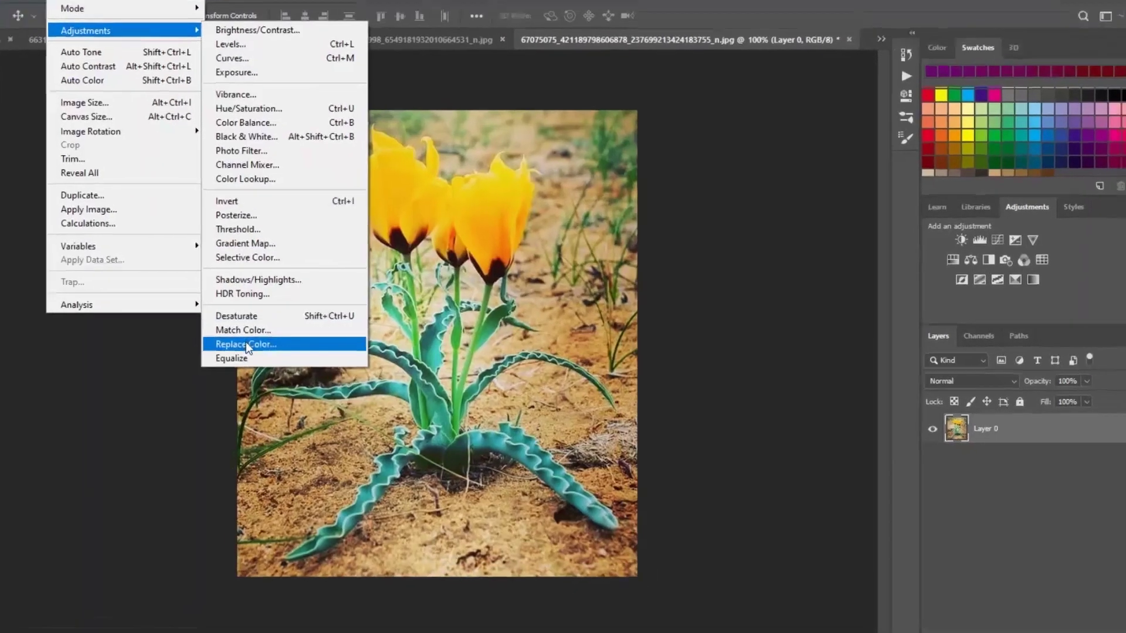
pyautogui.click(264, 345)
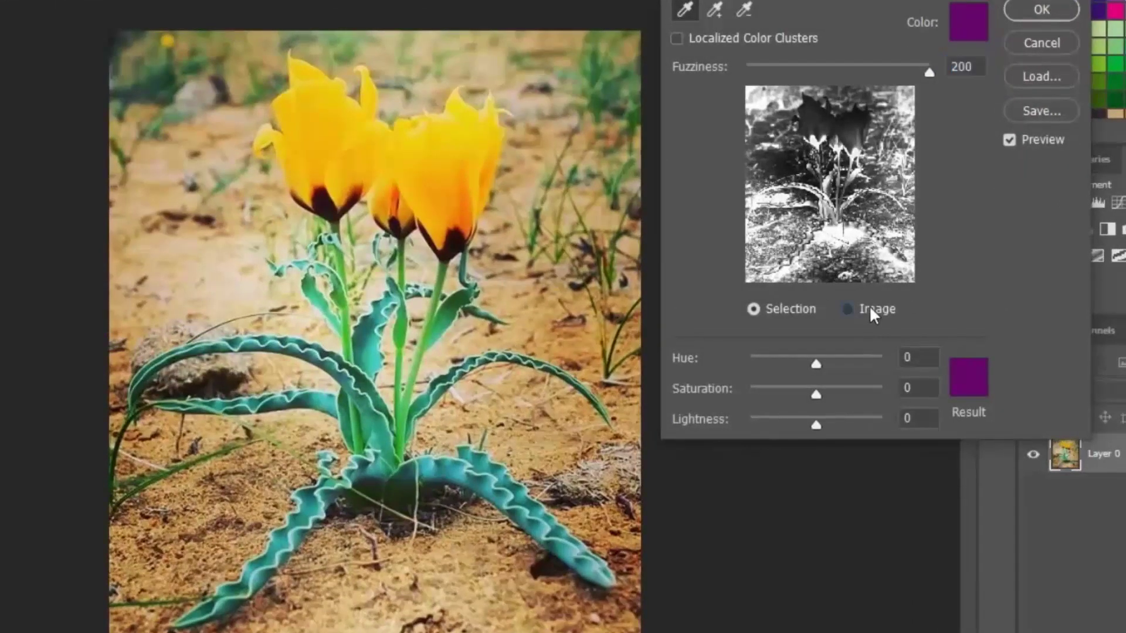
pyautogui.click(869, 307)
pyautogui.click(438, 151)
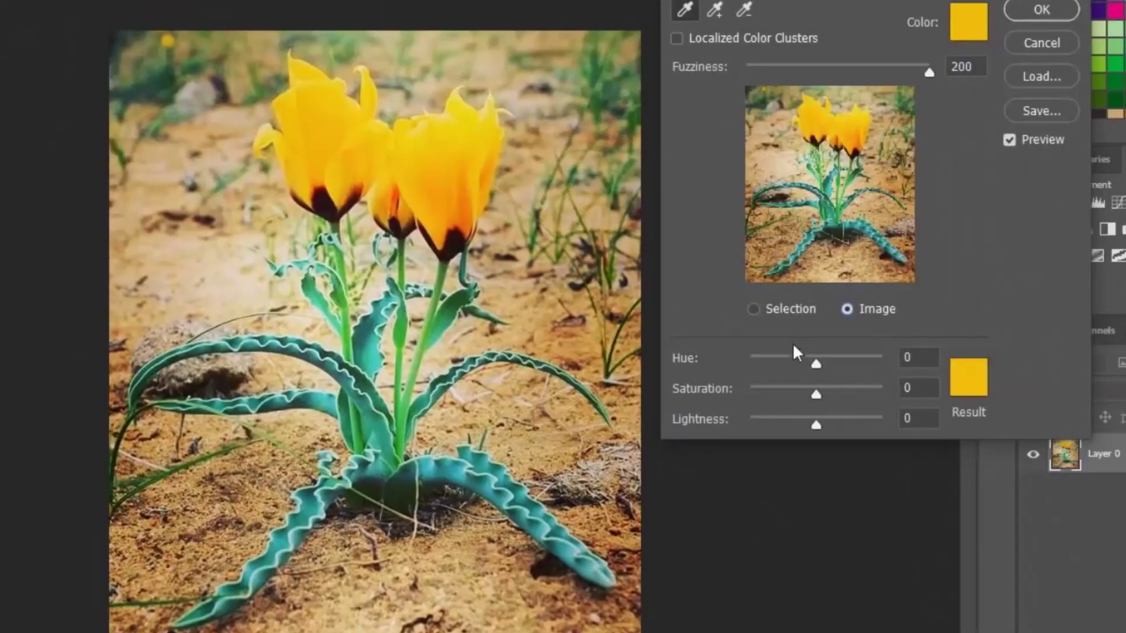
# Set Hue to -180, add the tulips' orange tones to the sample, and apply the blue.
pyautogui.moveTo(814, 362); pyautogui.dragTo(867, 368)
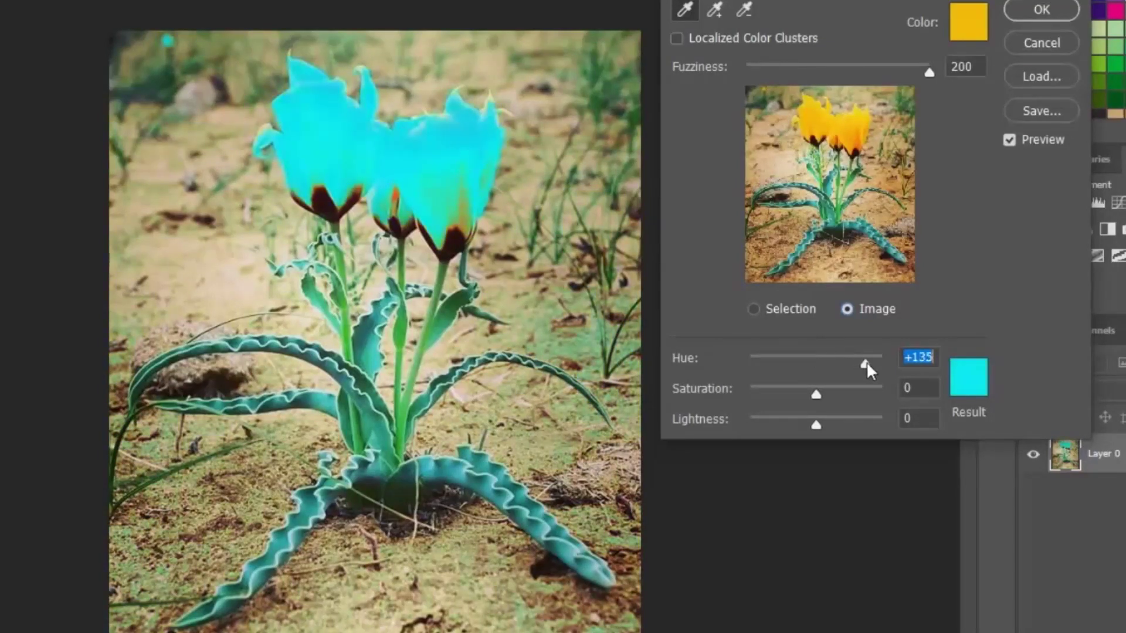
pyautogui.moveTo(868, 363)
pyautogui.mouseDown()
pyautogui.moveTo(877, 362)
pyautogui.moveTo(698, 358)
pyautogui.mouseUp()
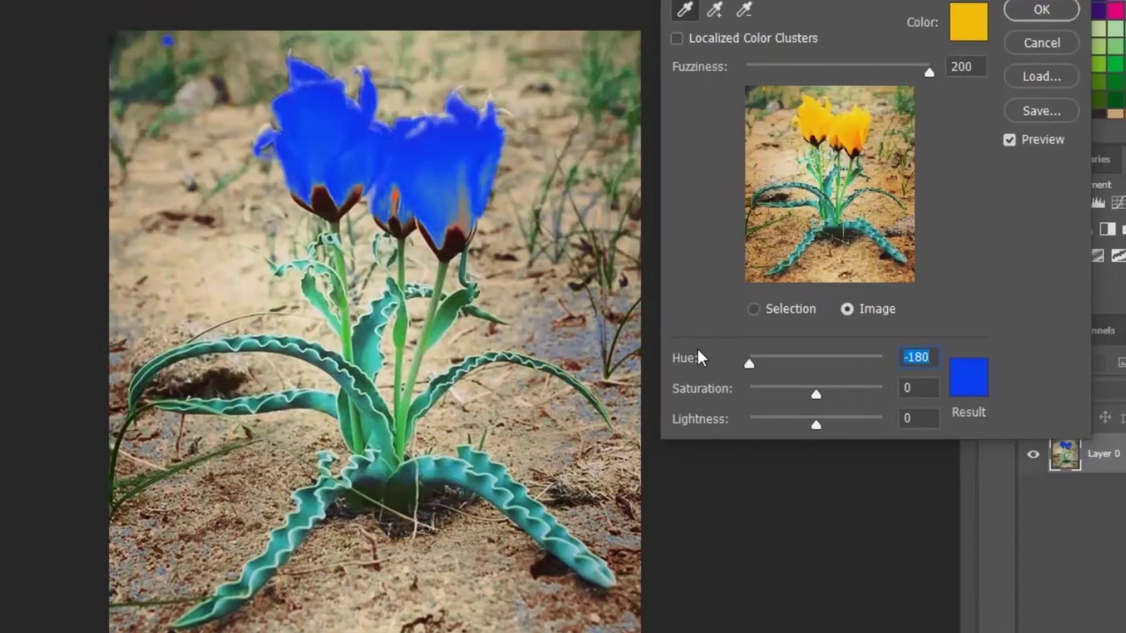
pyautogui.click(714, 9)
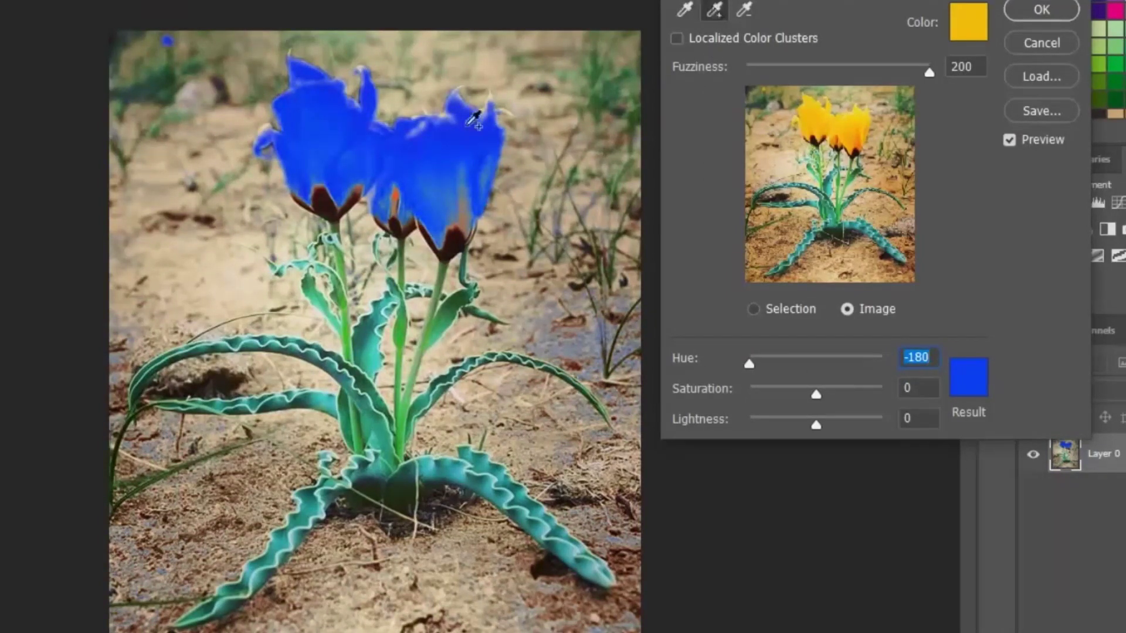
pyautogui.click(471, 205)
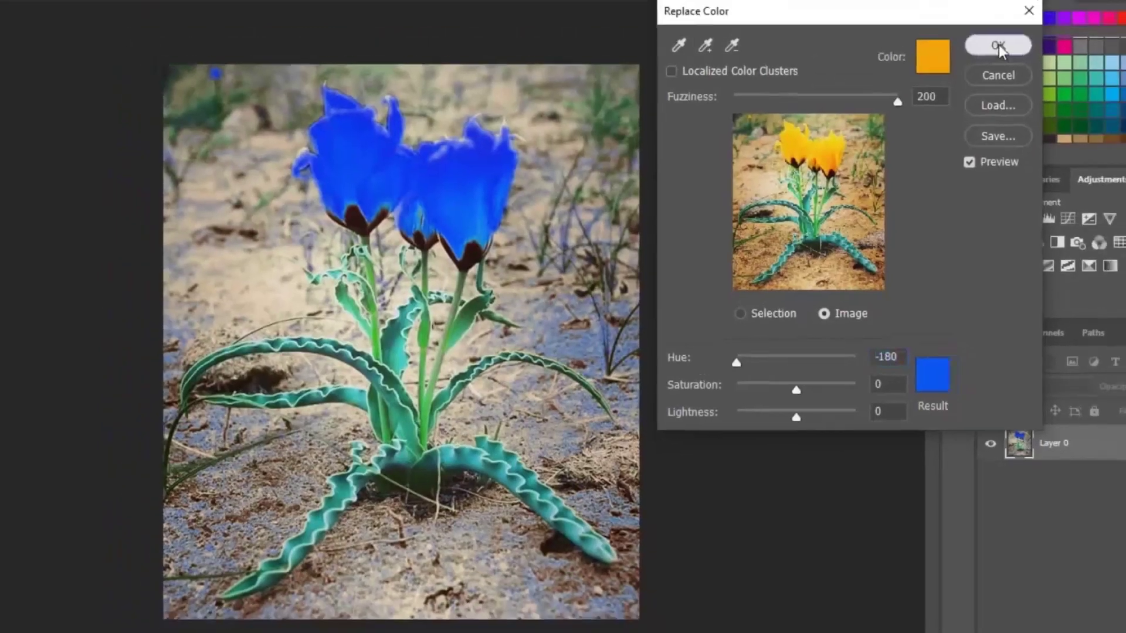
pyautogui.click(1043, 10)
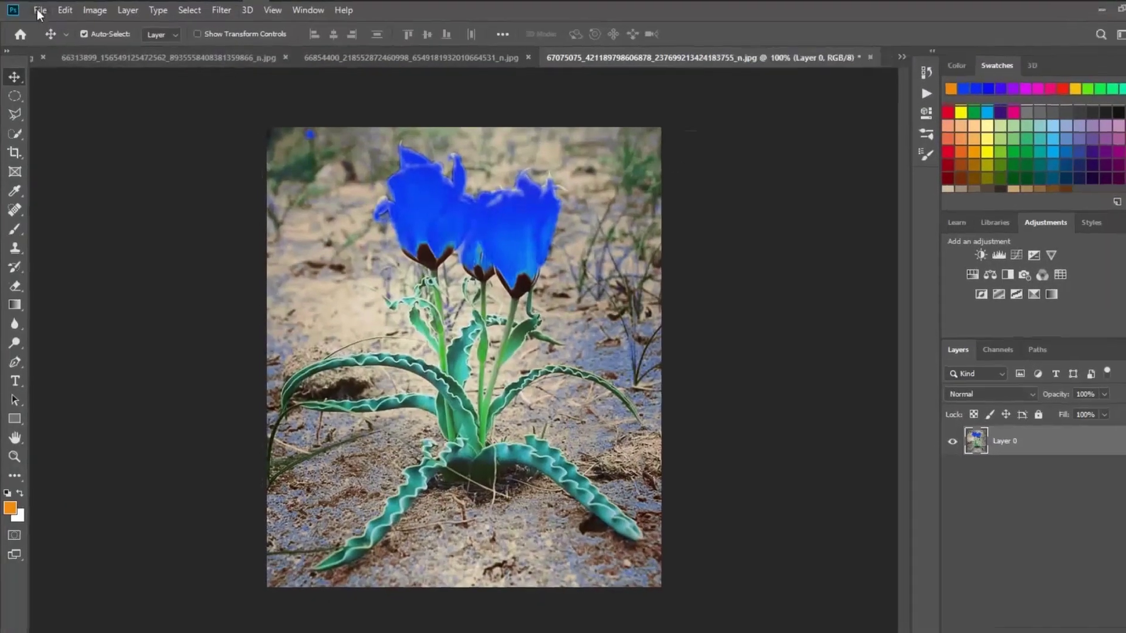
# Open the File menu to save the blue-tulip photo.
pyautogui.click(40, 10)
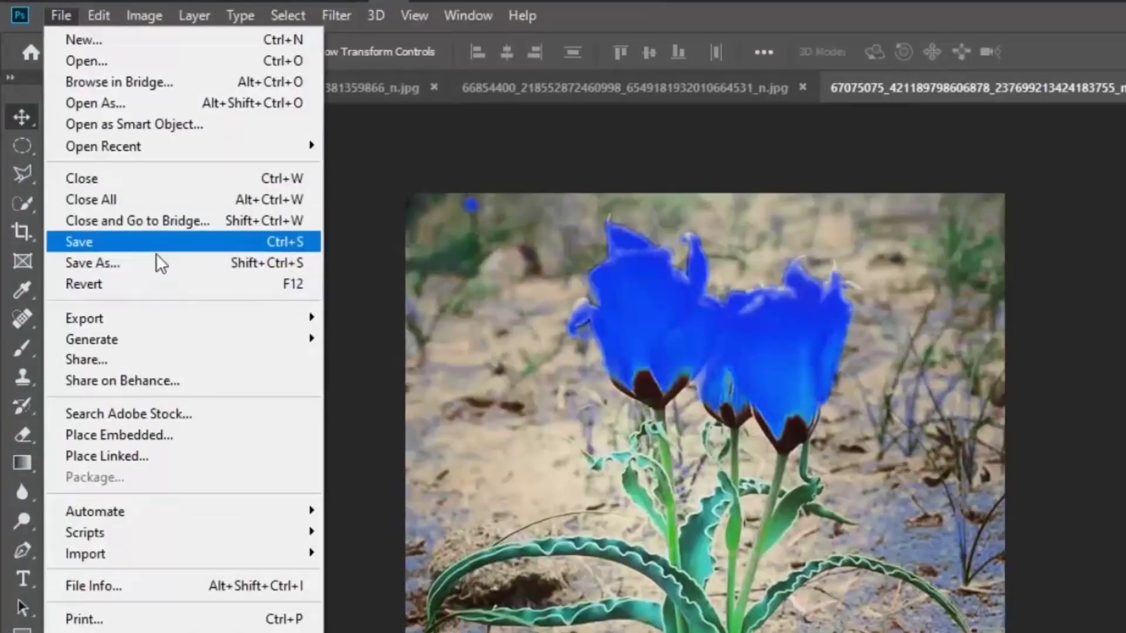